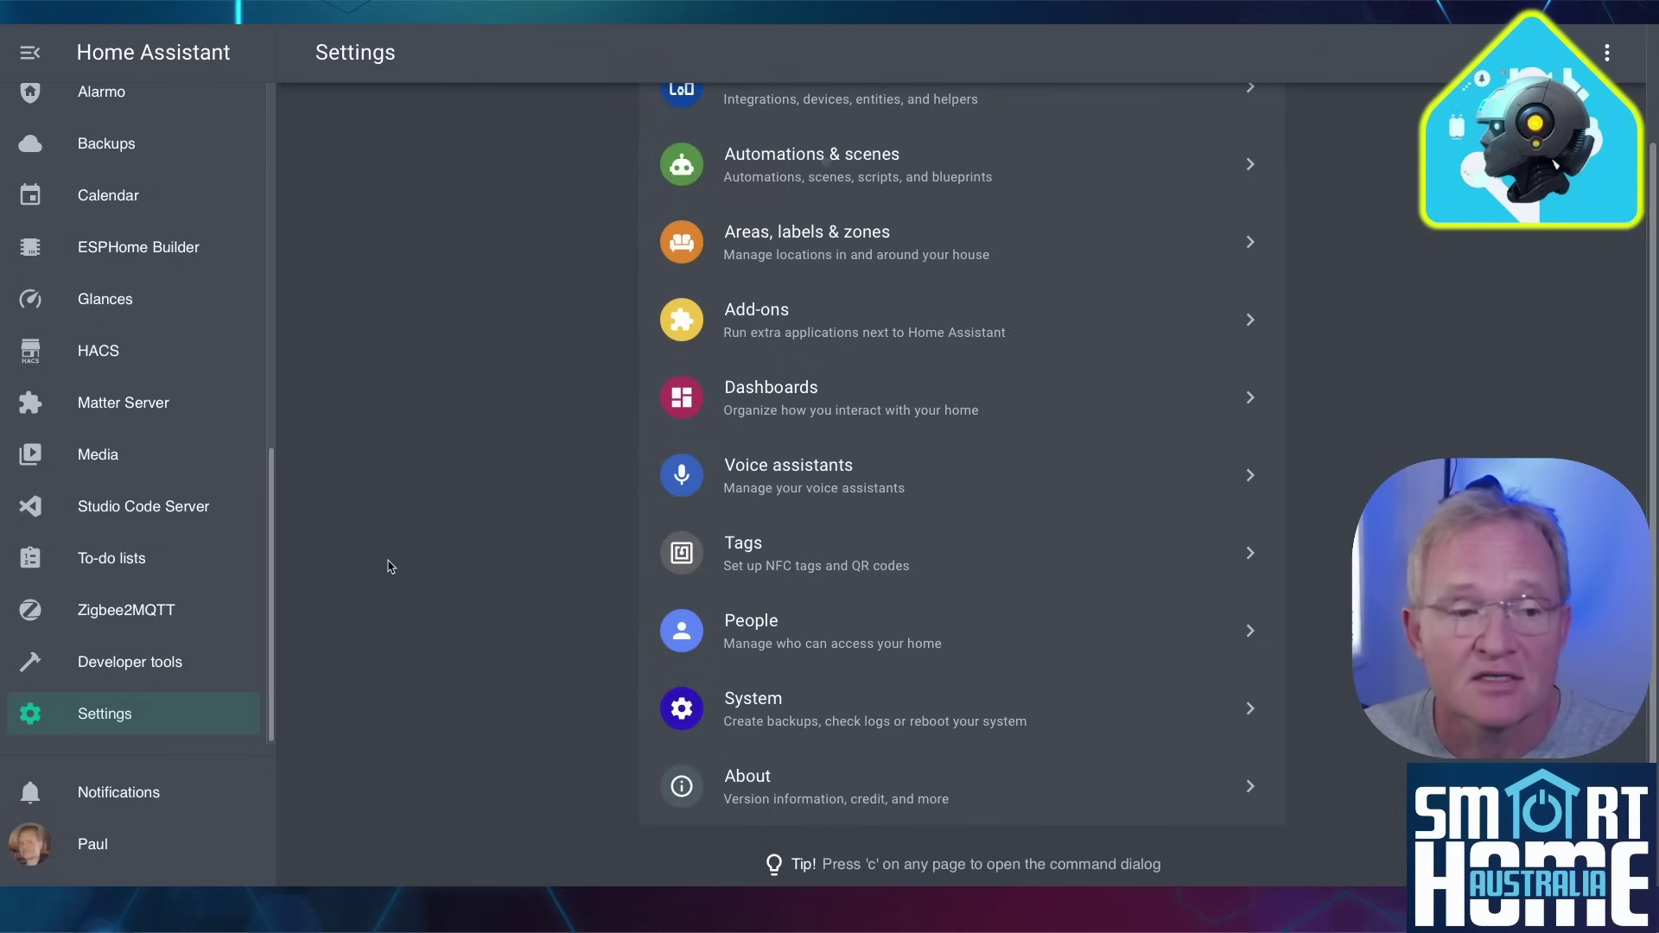
Step: Start a blank new automation, then open the Devices tab under Devices & services
click(826, 162)
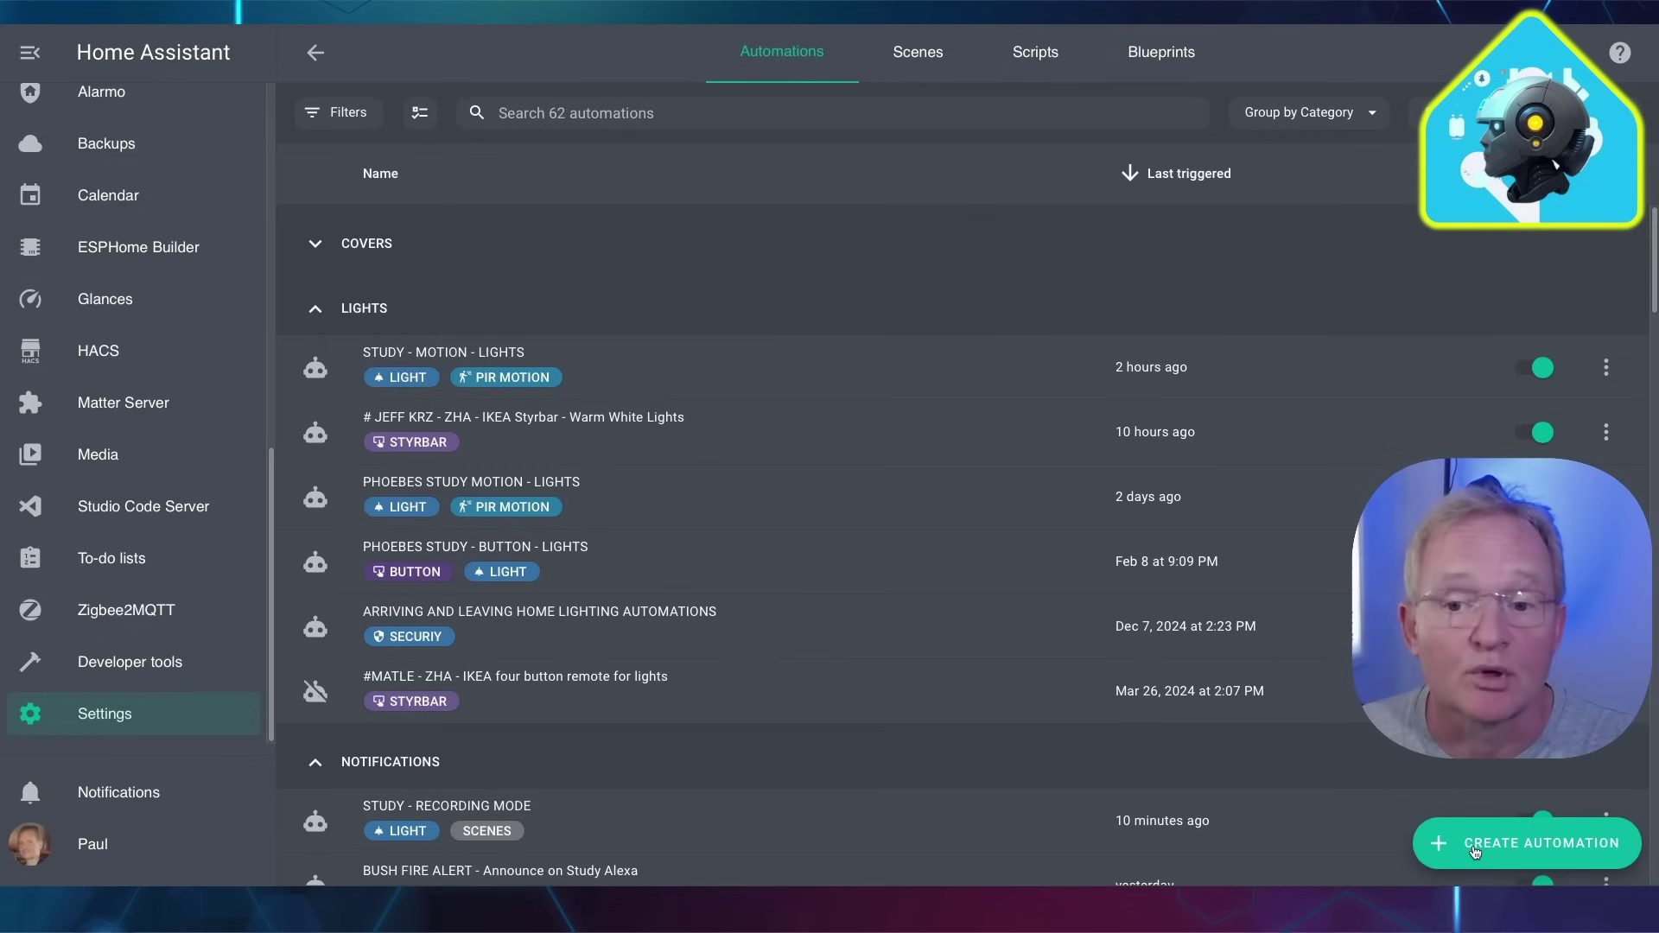
click(1474, 852)
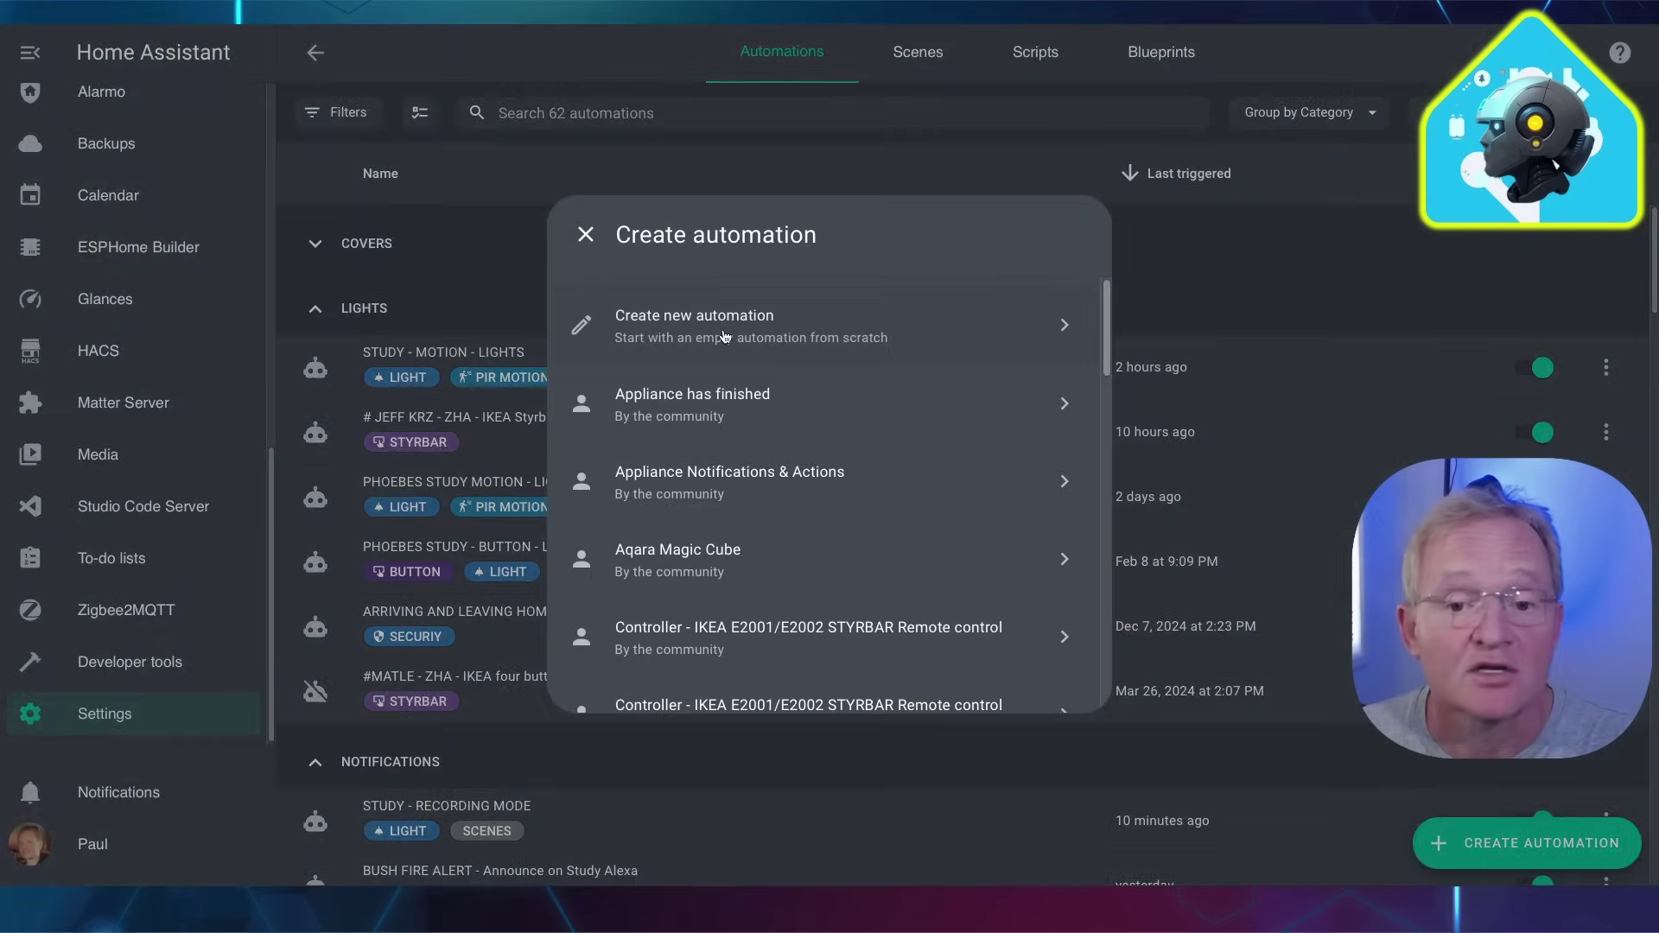
click(724, 337)
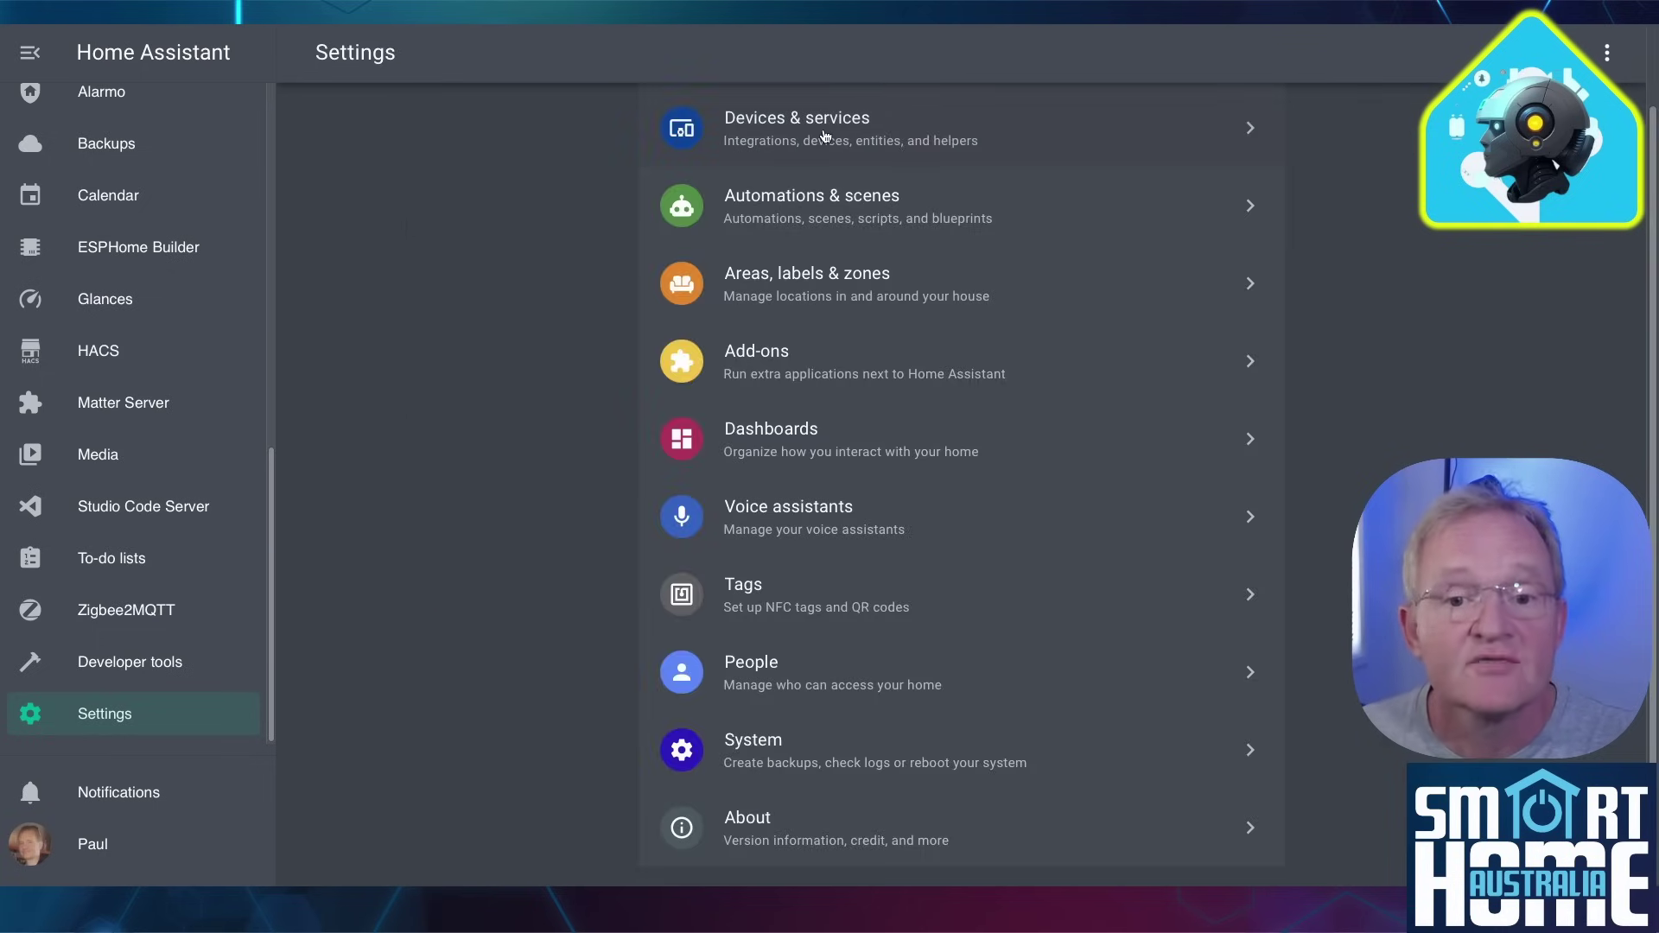
click(825, 136)
click(922, 56)
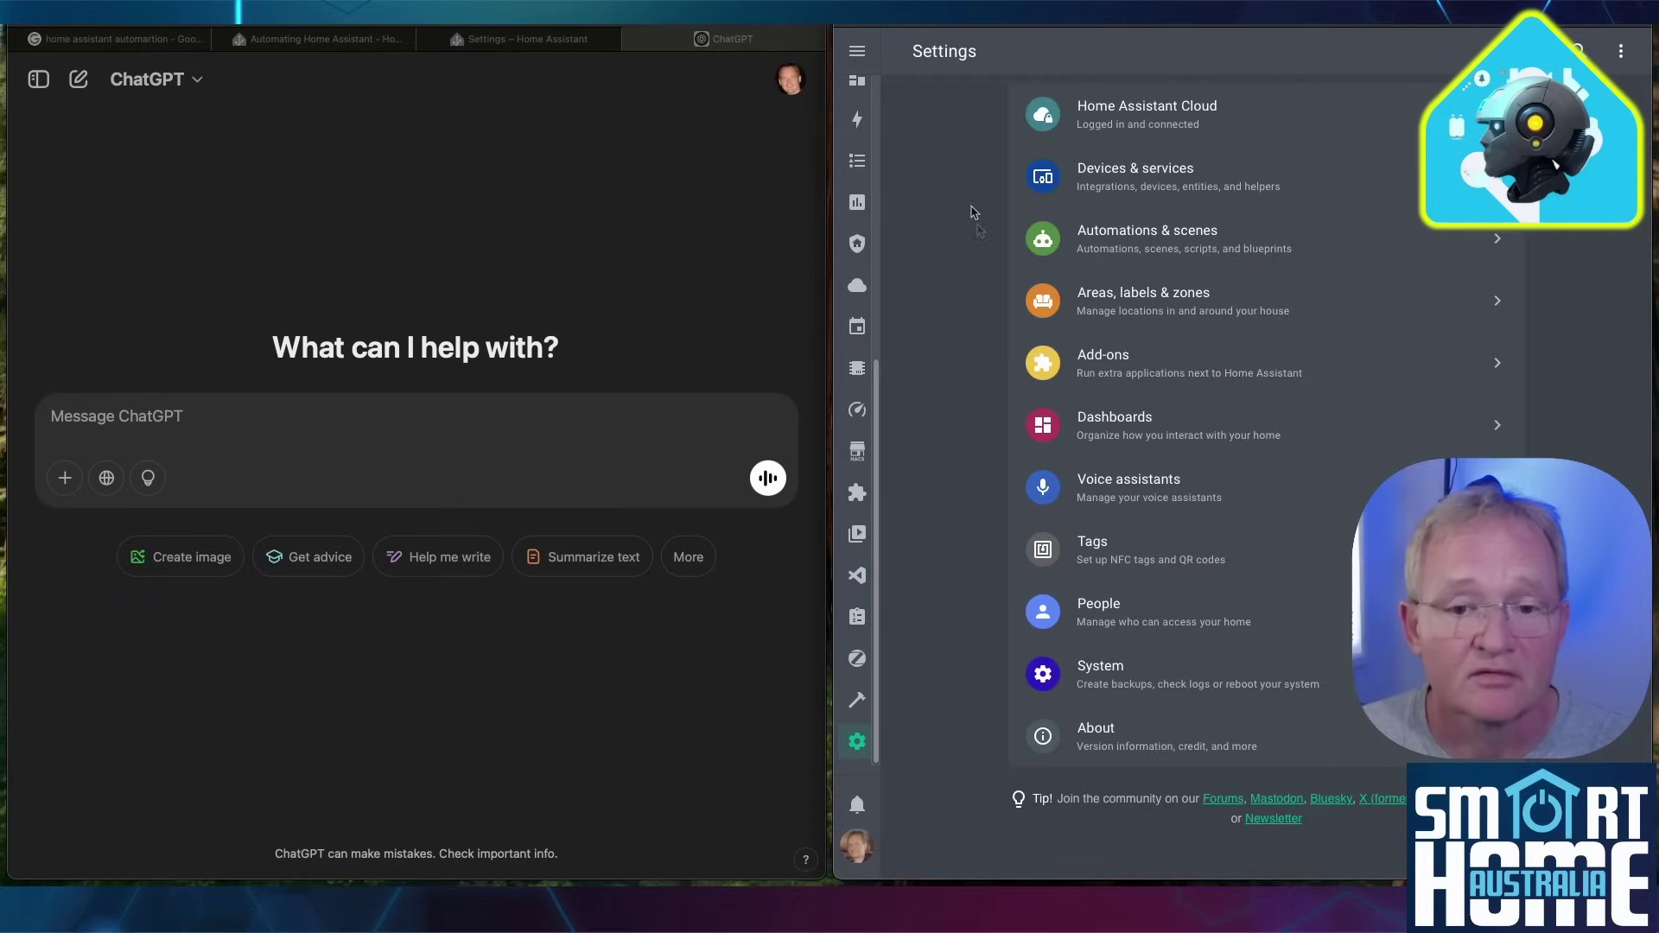
Step: In Home Assistant, open Devices & services and show the full Devices list of 297 devices
click(1198, 180)
click(1253, 54)
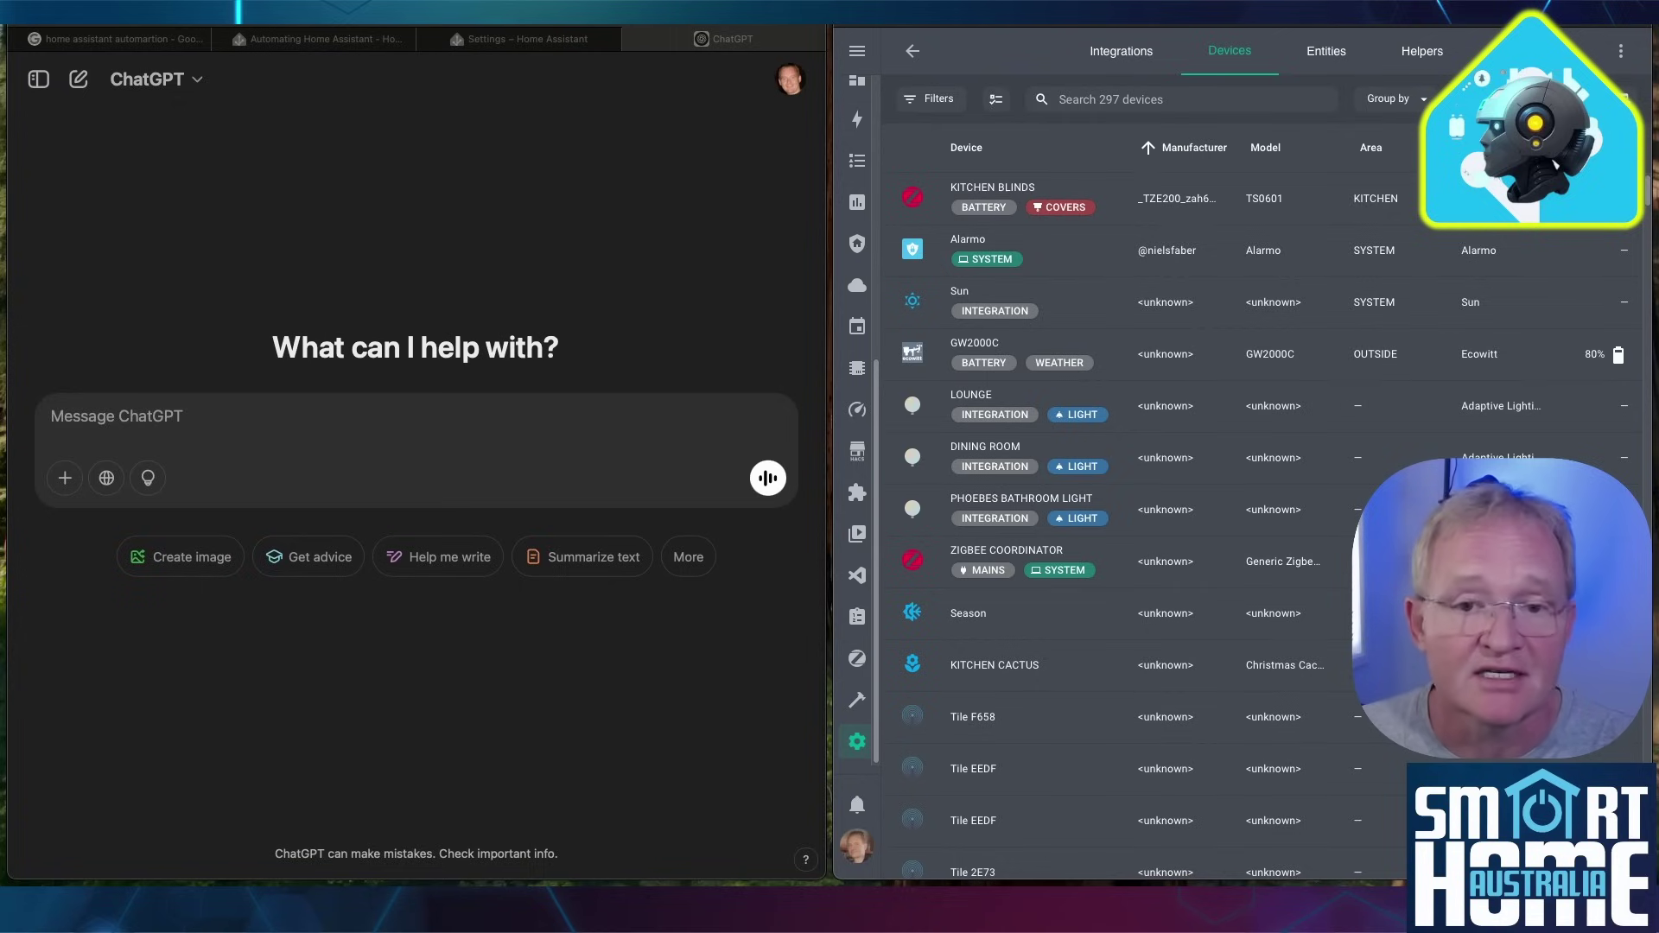
Step: Paste the motion-light prompt and look up the entity ID binary_sensor.study_motion_sensor_motion
text(create a single home assistant automation that will trigger if motion is detected from an aqara p1 motion sensor, entity XXX, with condition of  15 m minutes before sunset and 15 minutes after sun rise, and will turn on a light, entity YYY. Turn off the light if motion is not detected for 10 minutes.)
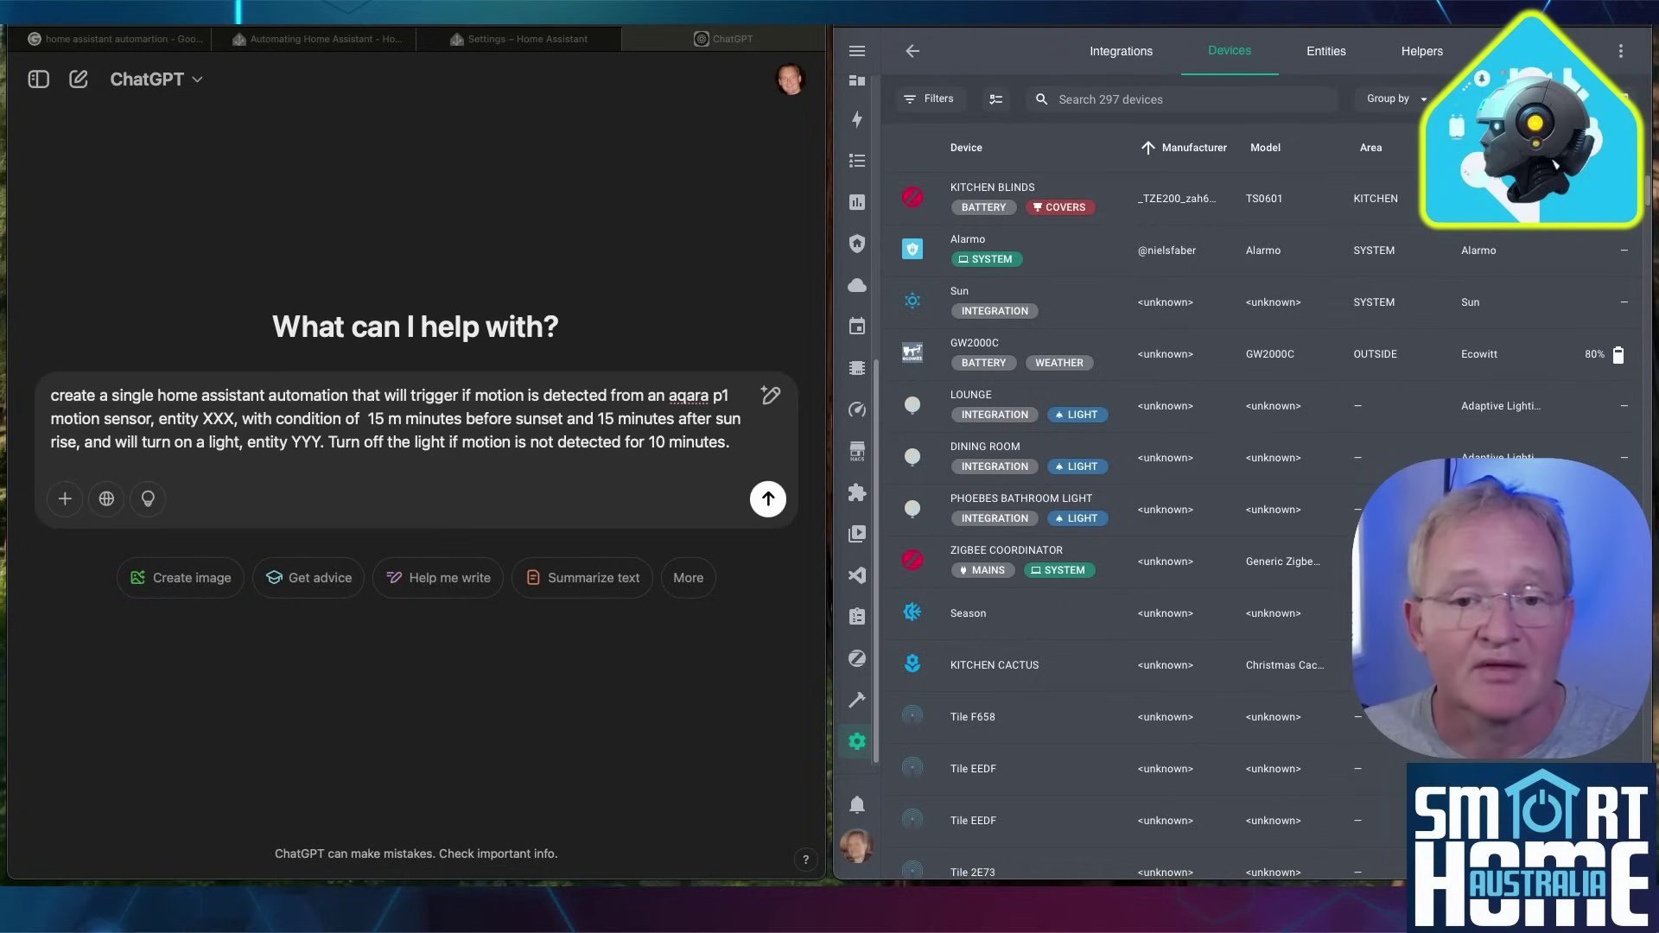
text(study motion sensor)
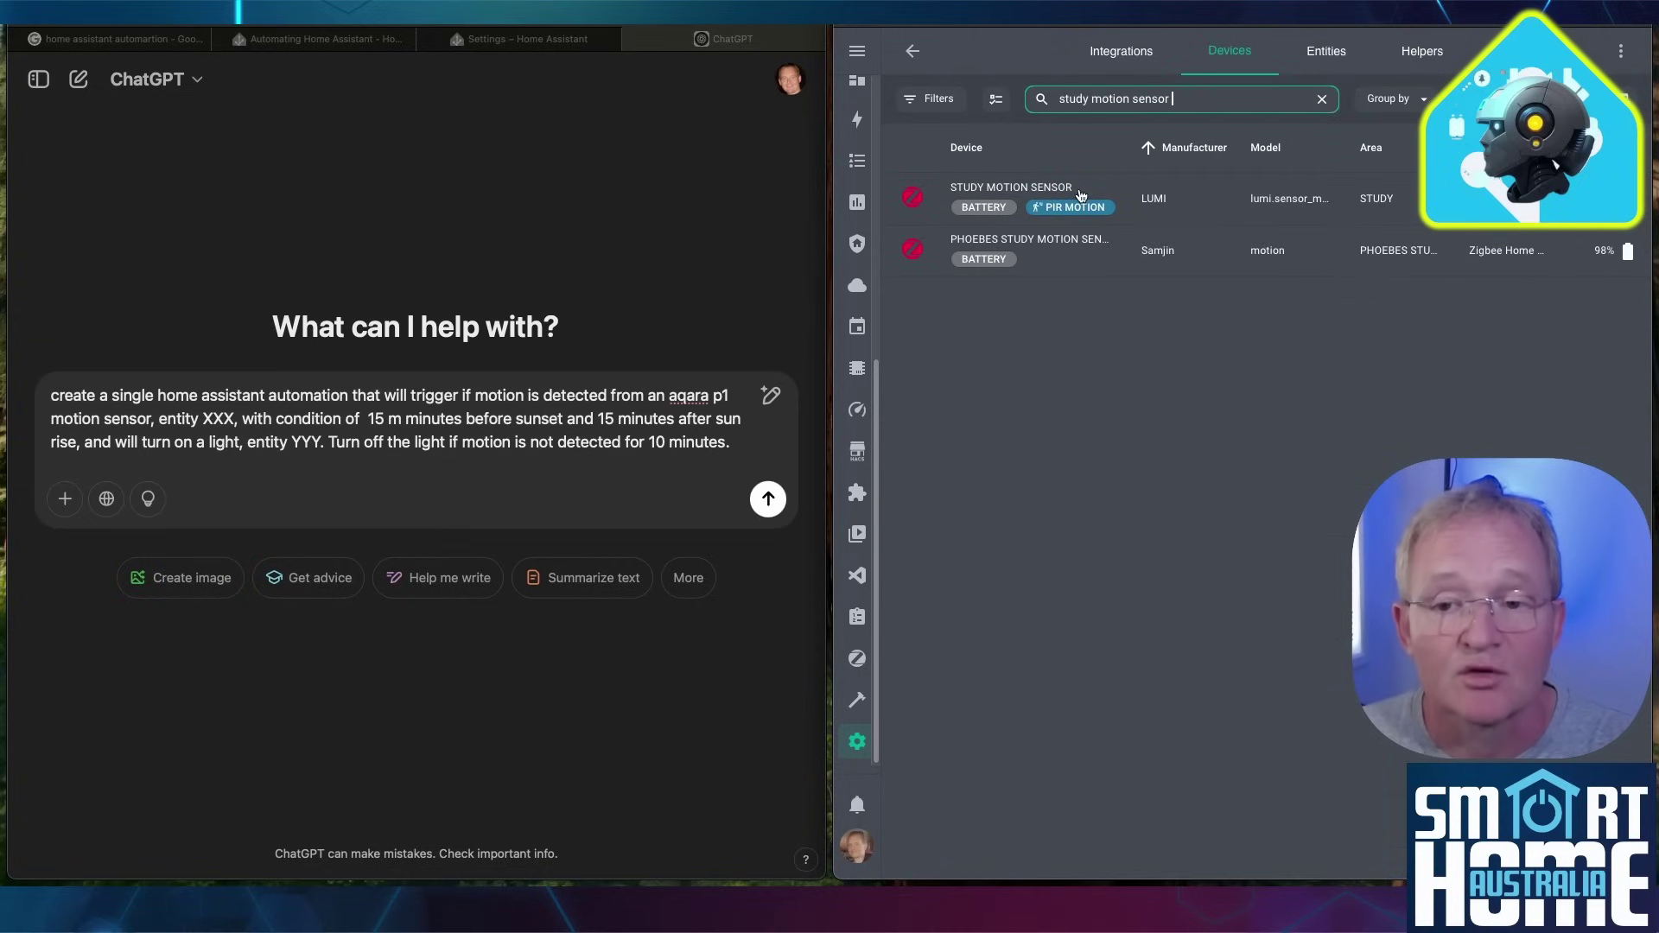
click(1080, 195)
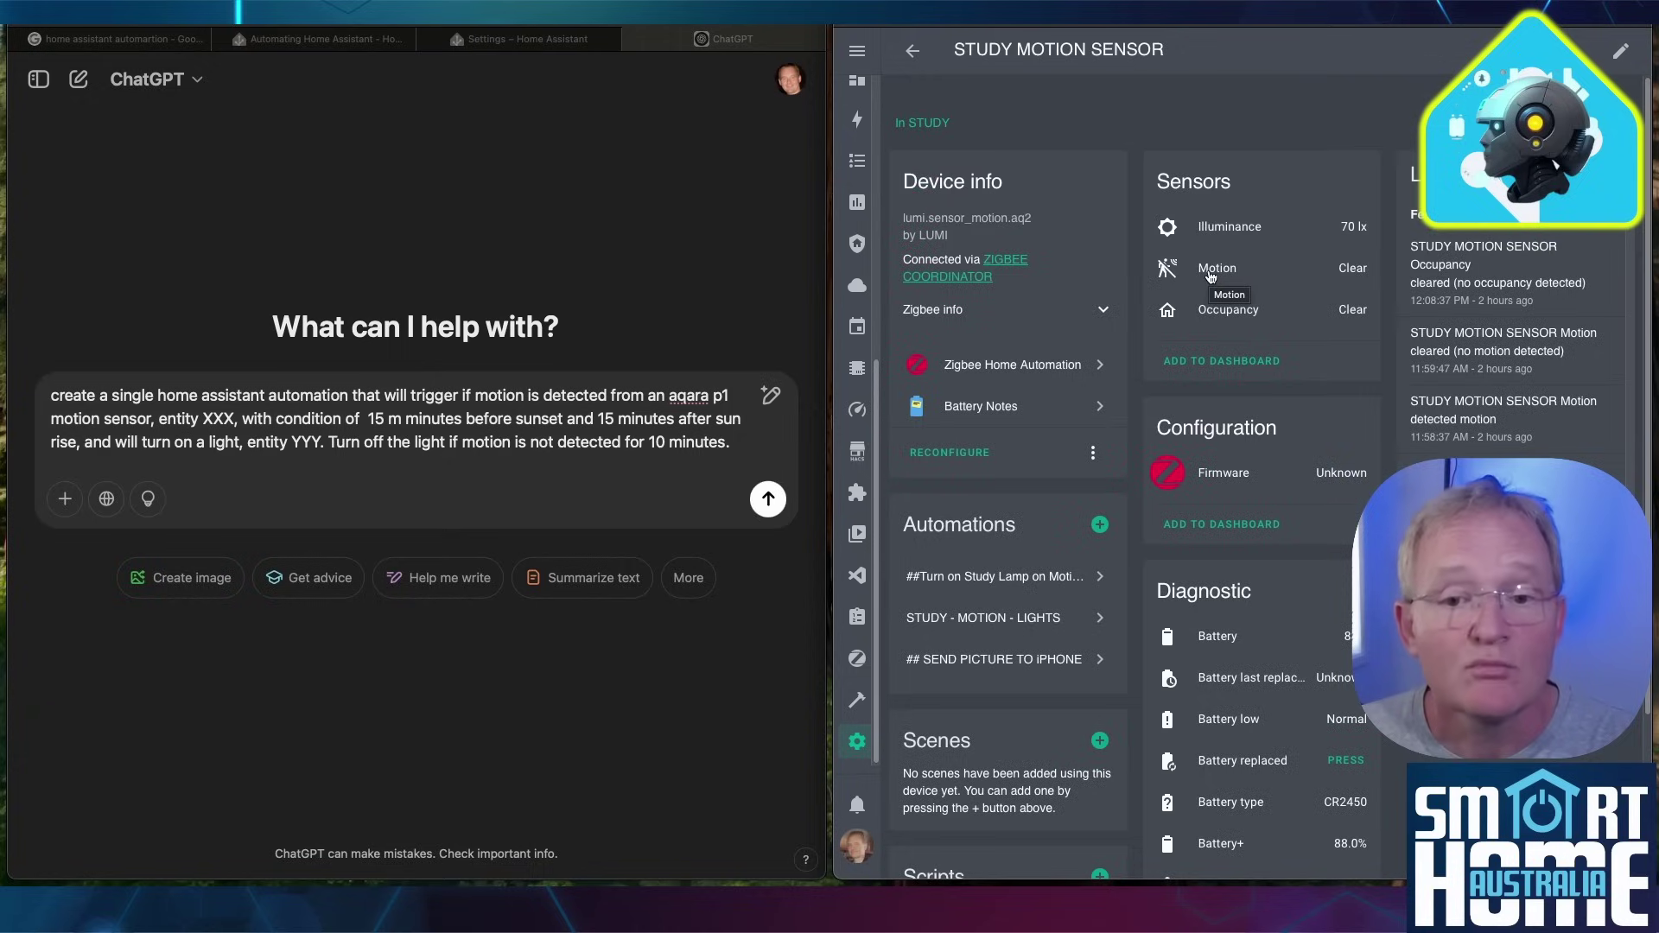
click(1211, 276)
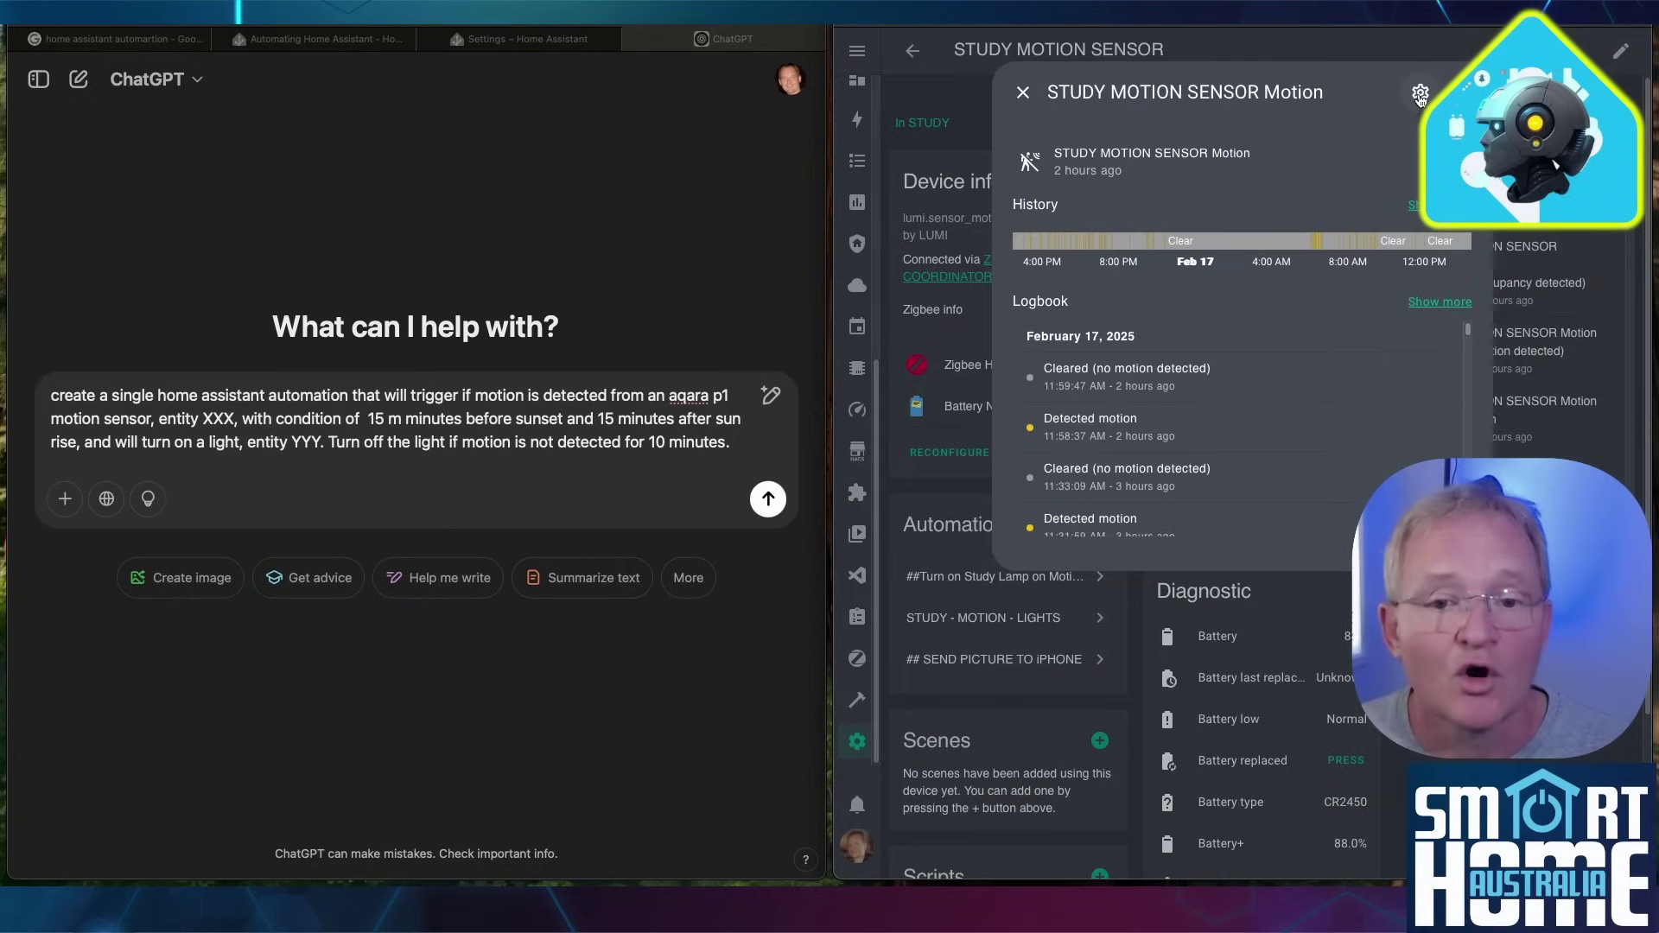
click(1420, 93)
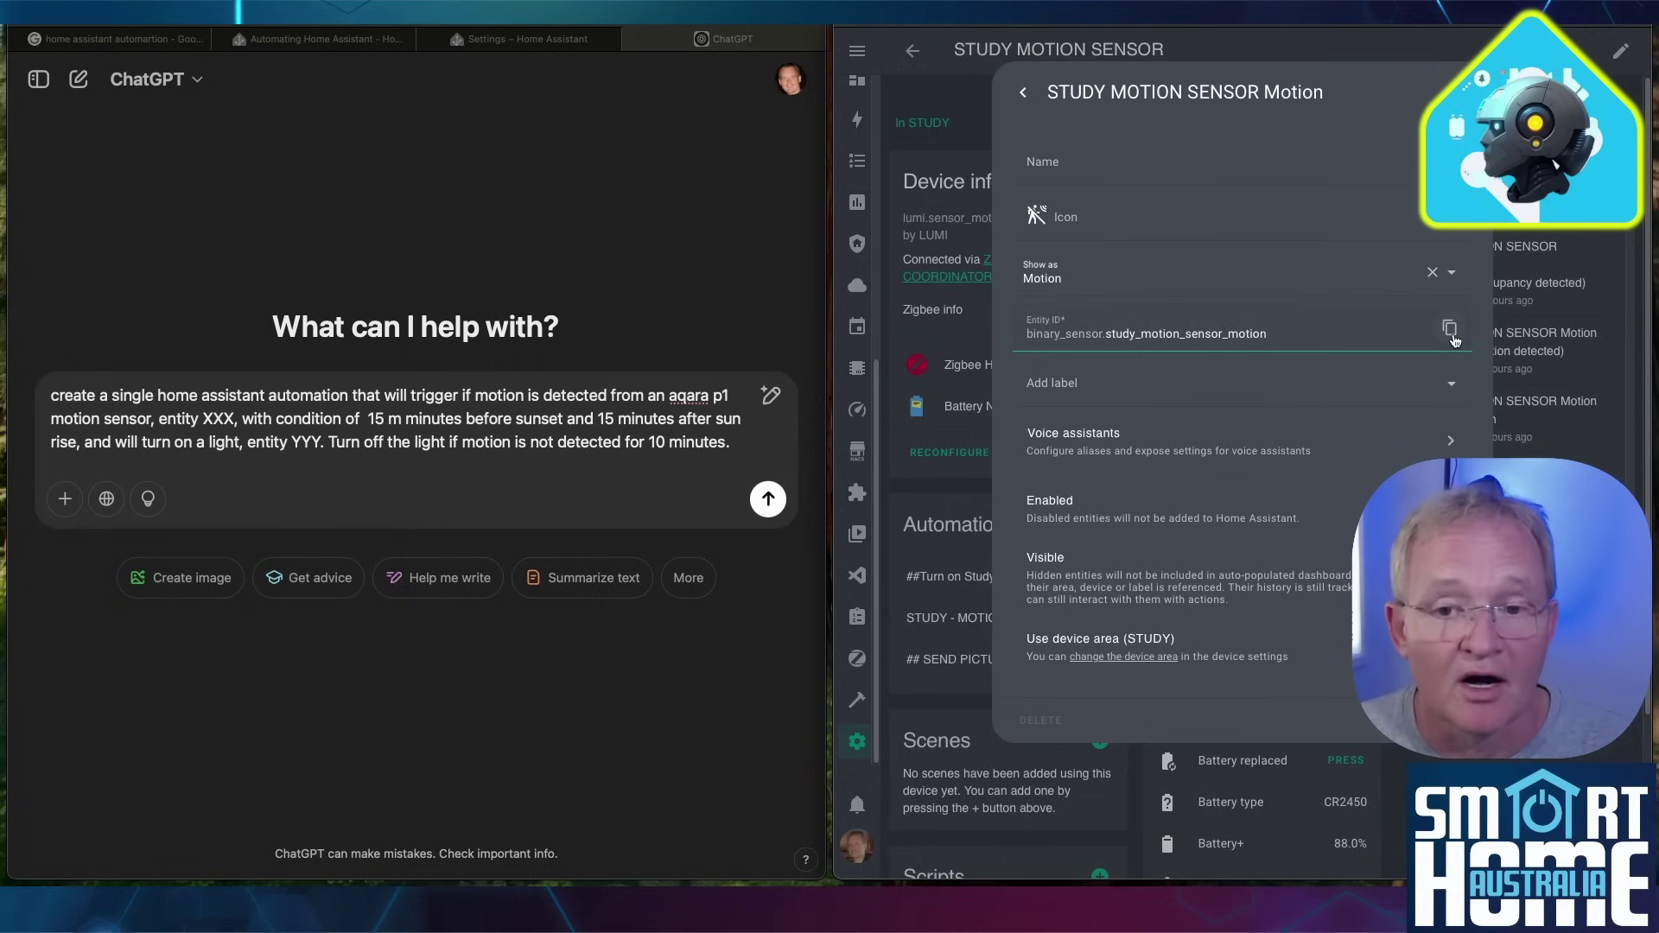
double_click(218, 418)
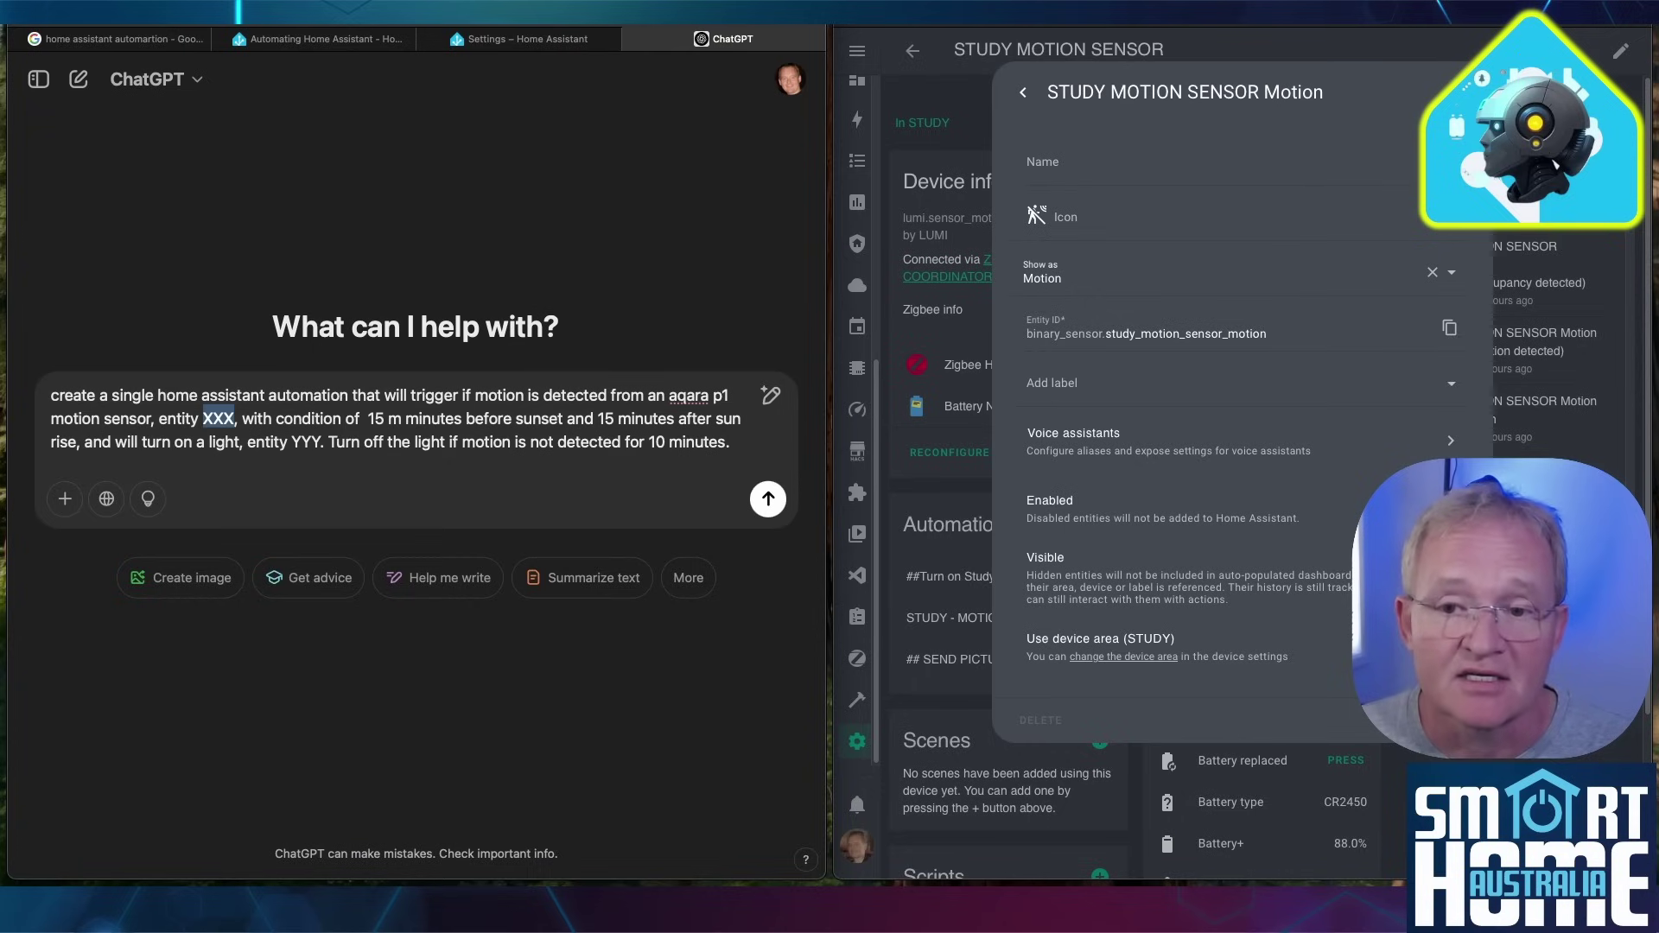
Step: Put the sensor ID into the prompt, send it, and copy the 'Motion-Activated Light in Study' YAML
text(binary_sensor.study_motion_sensor_motion)
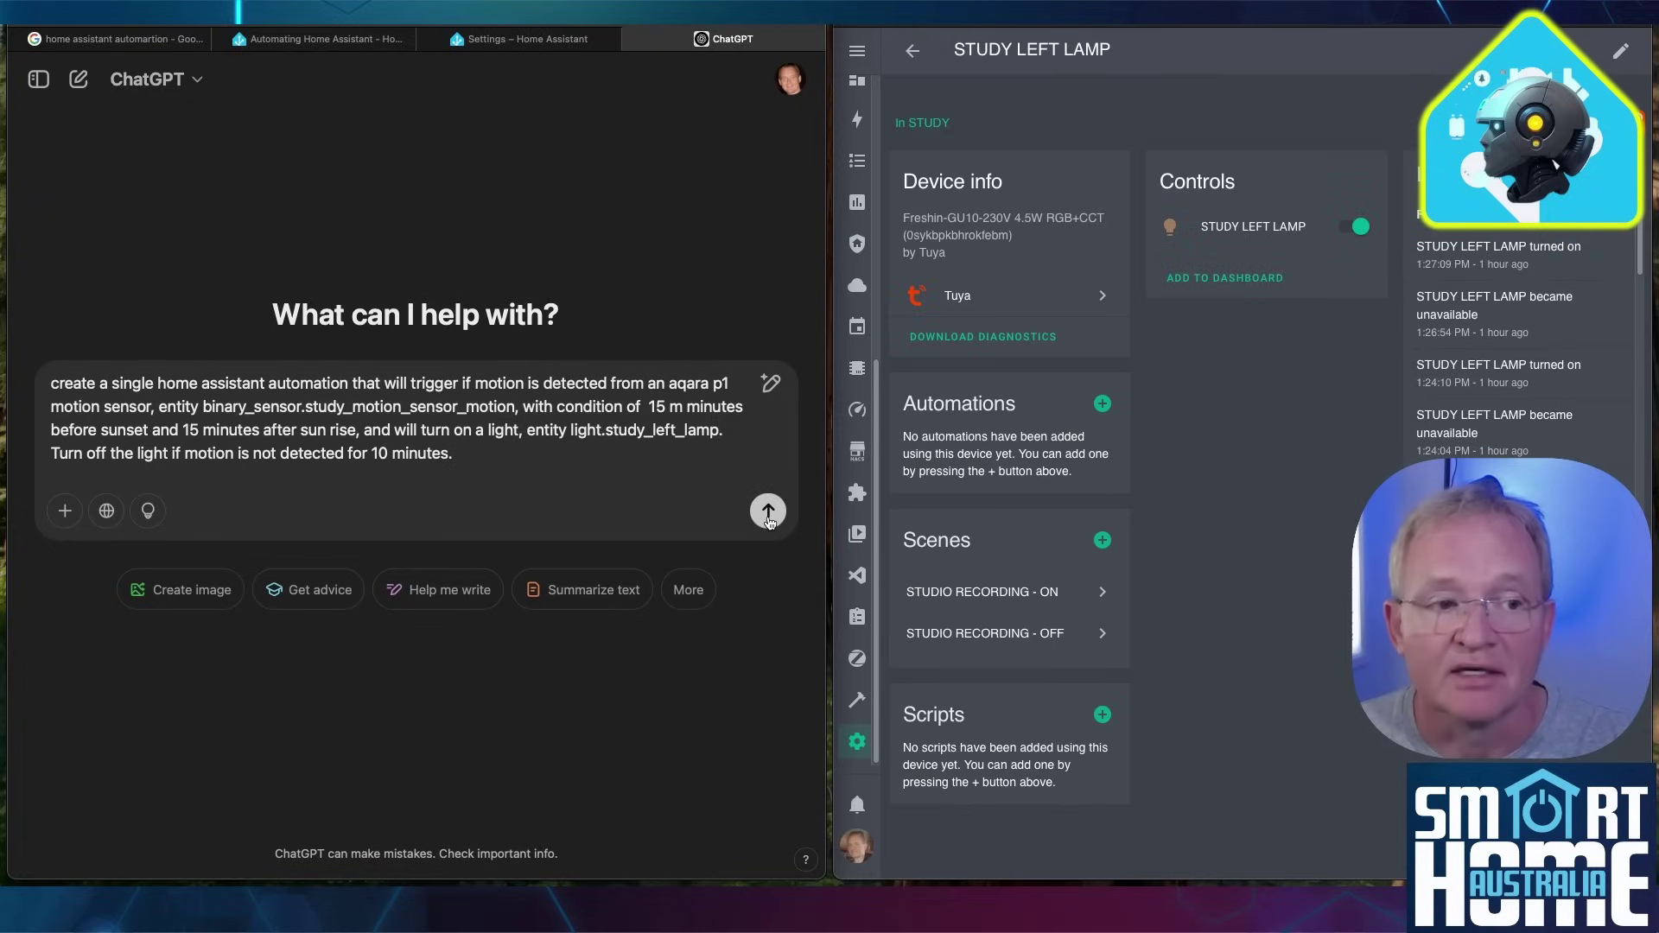
click(768, 513)
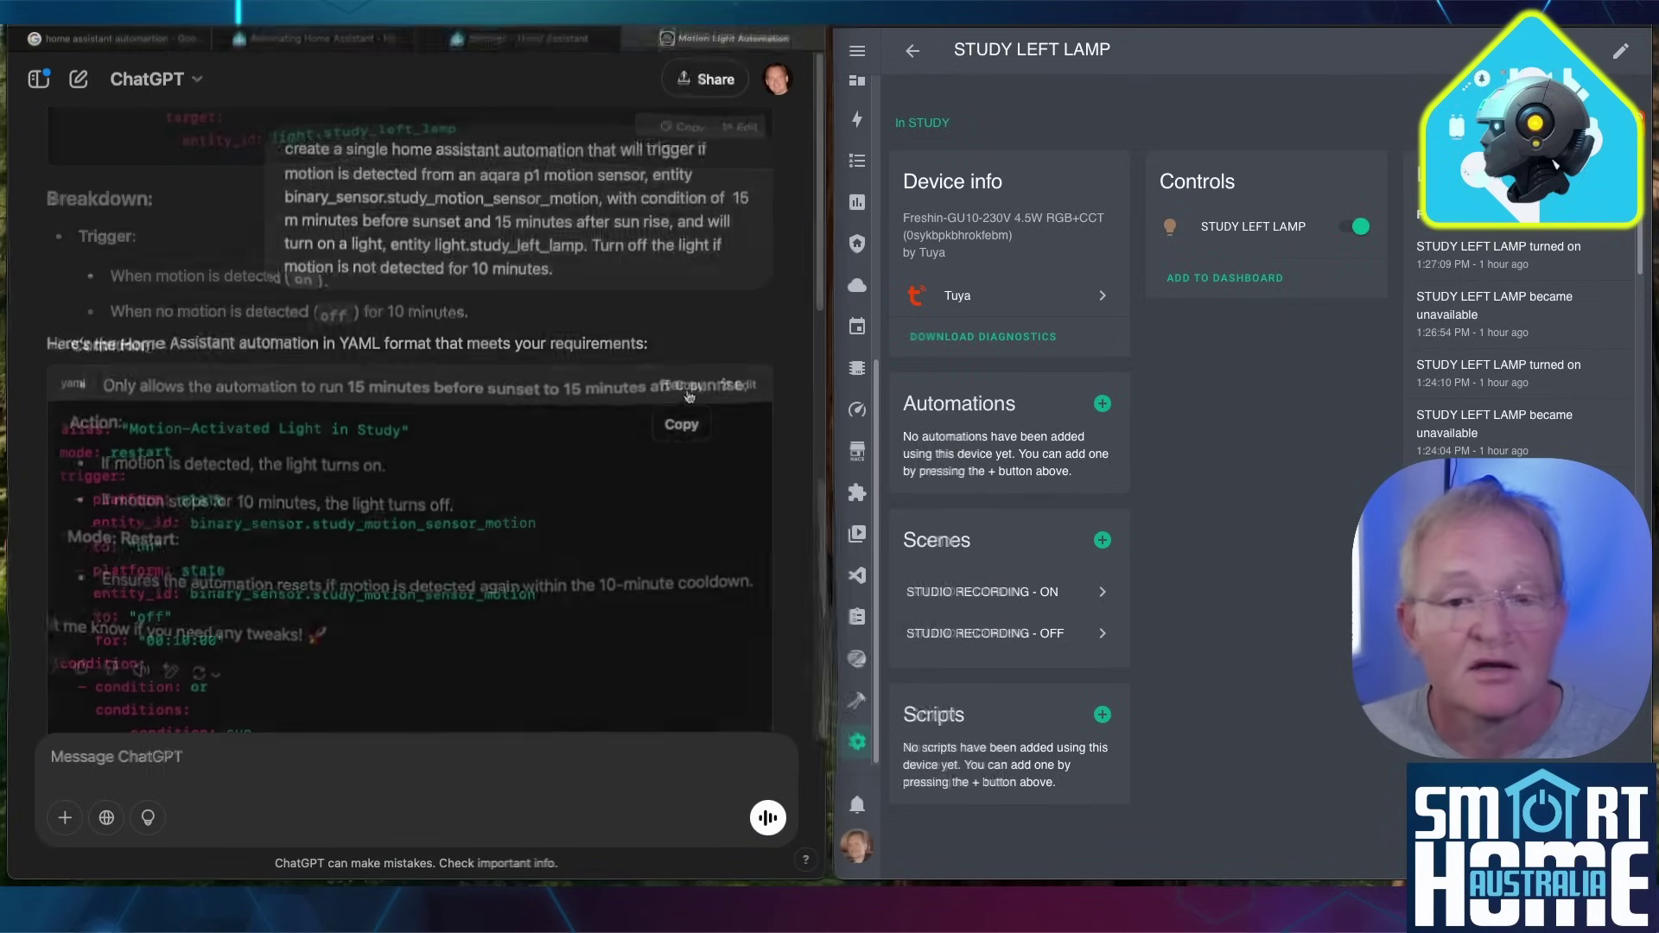
click(688, 394)
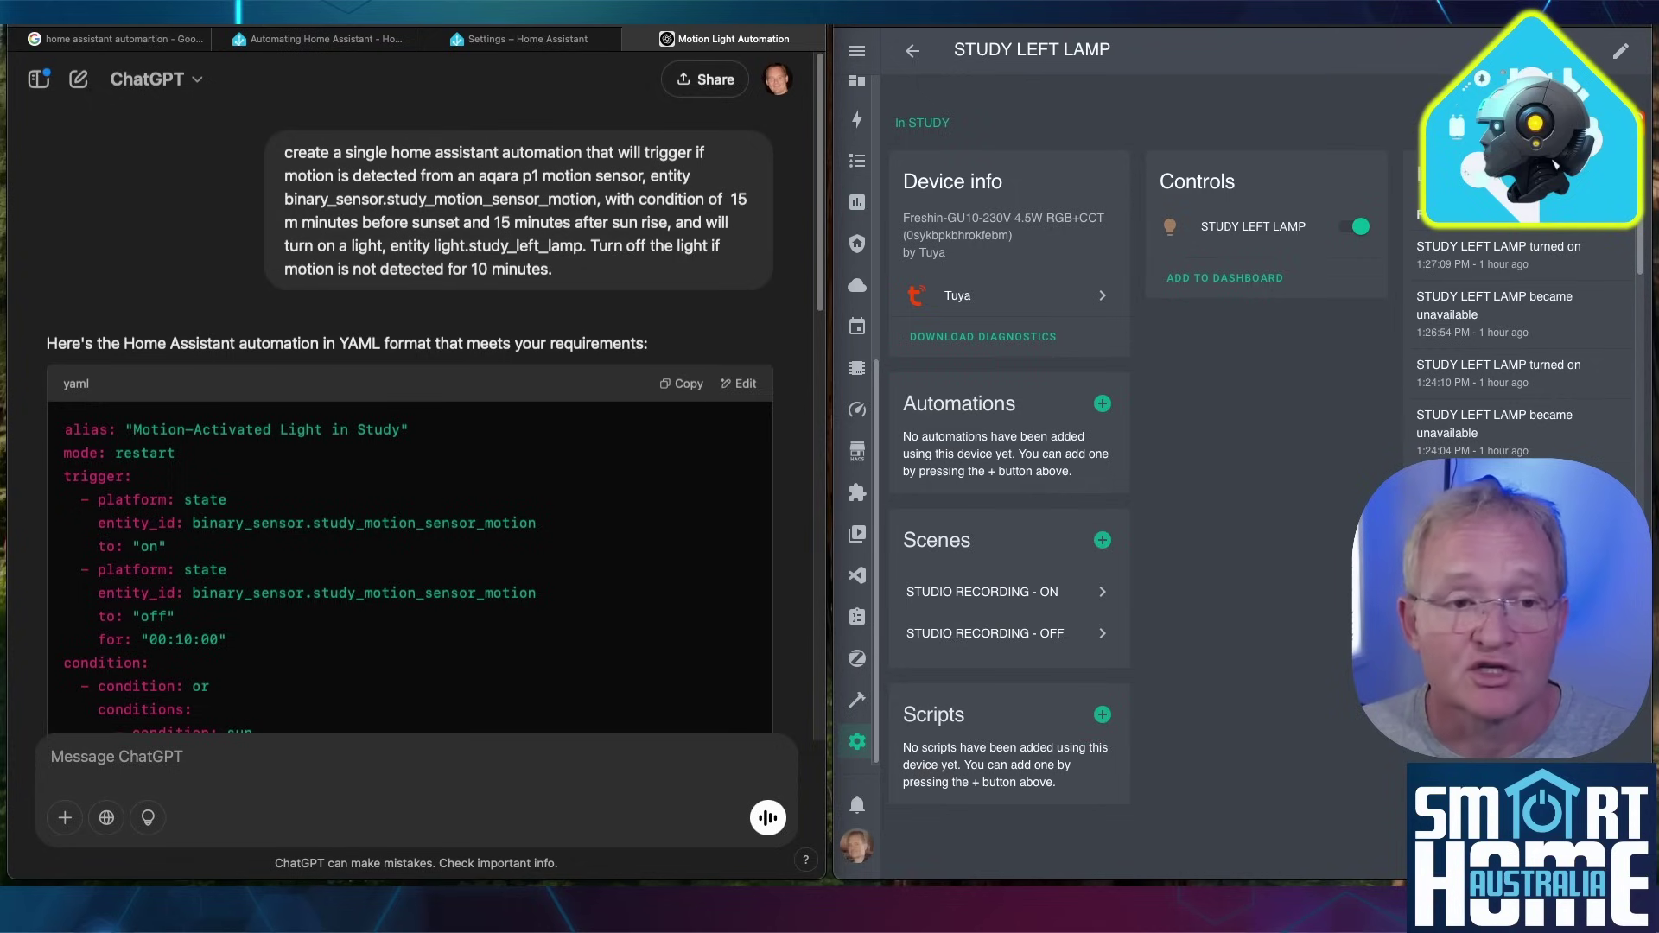
click(1184, 394)
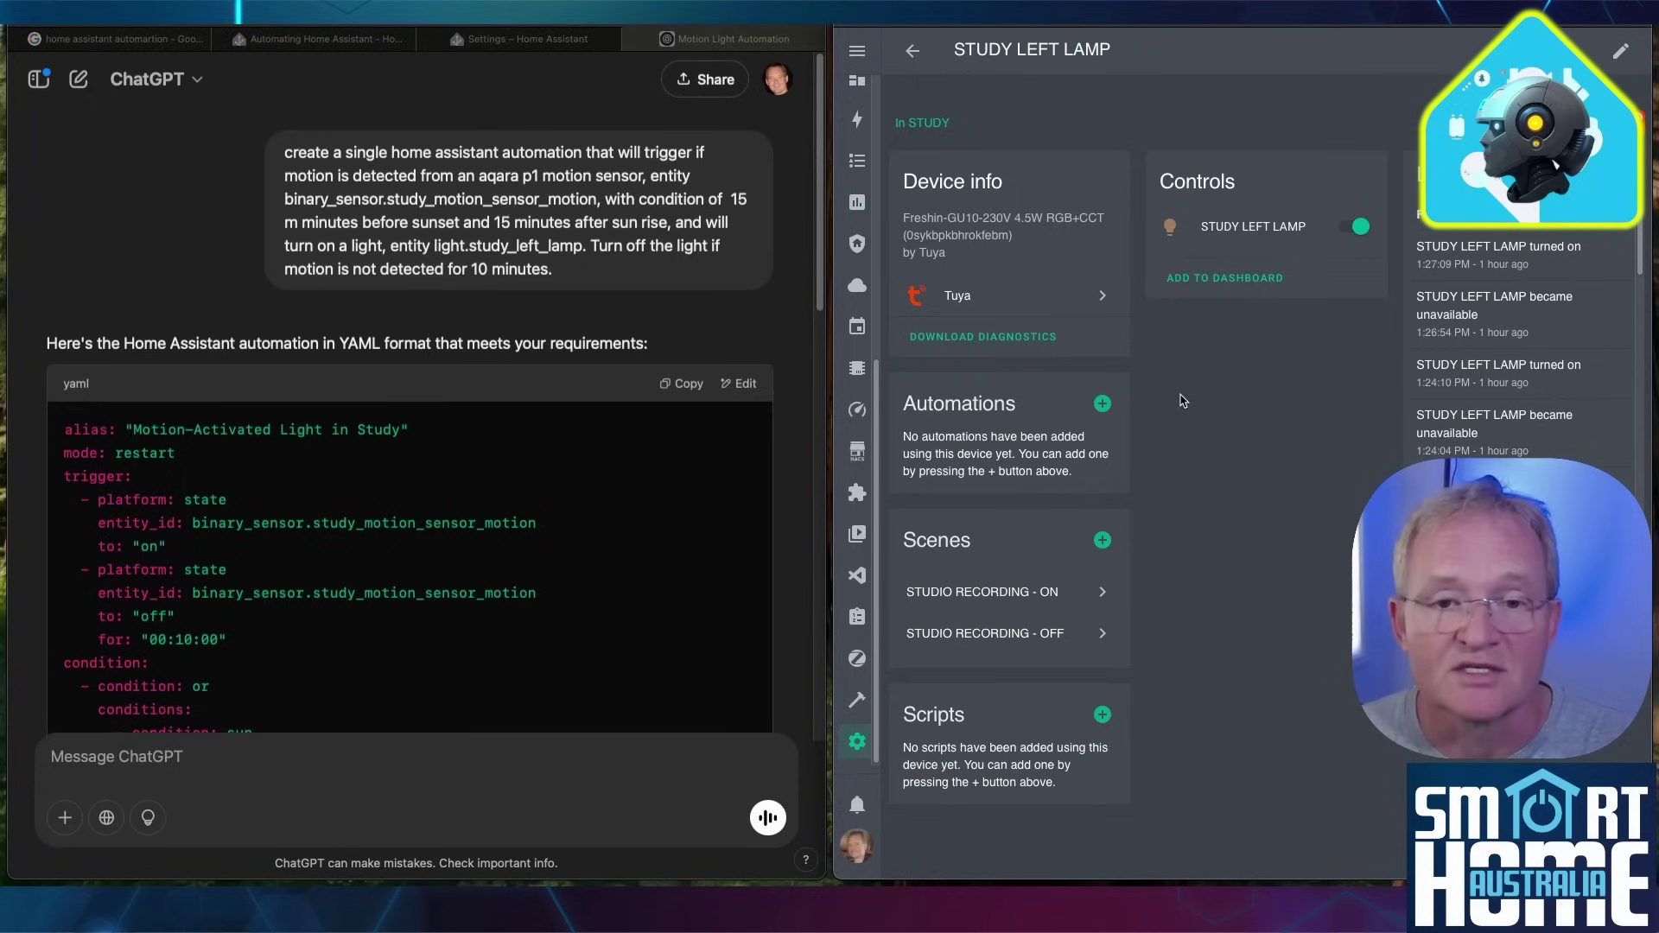
Step: Start a new blank automation from Settings > Automations & scenes
click(857, 741)
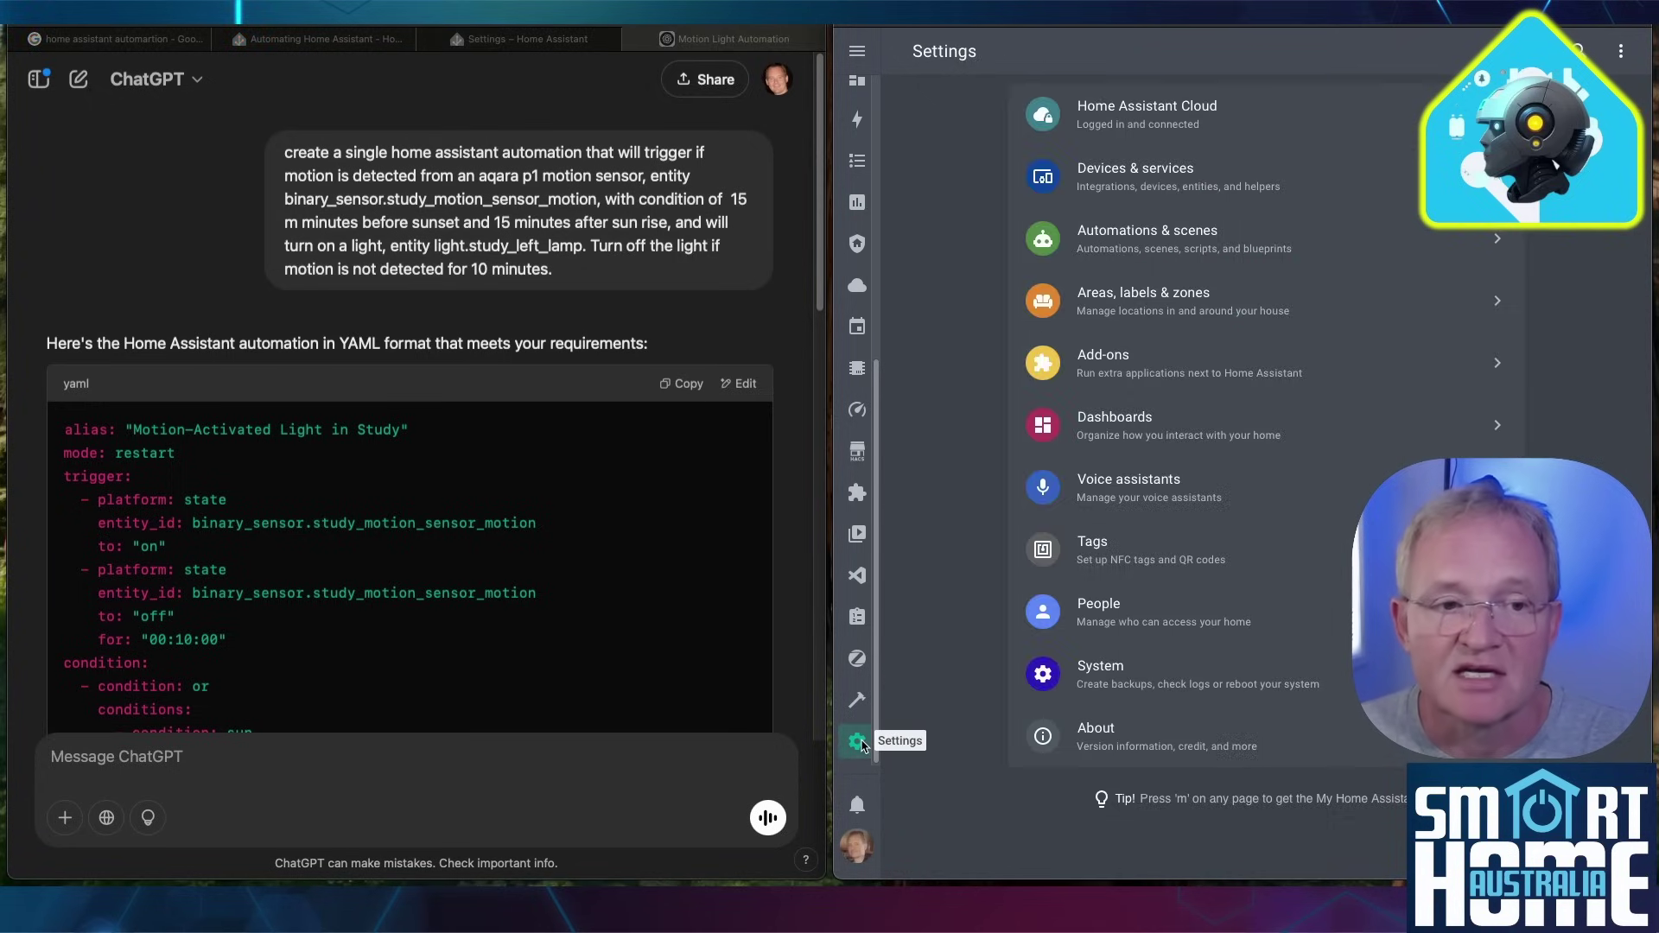
click(1218, 240)
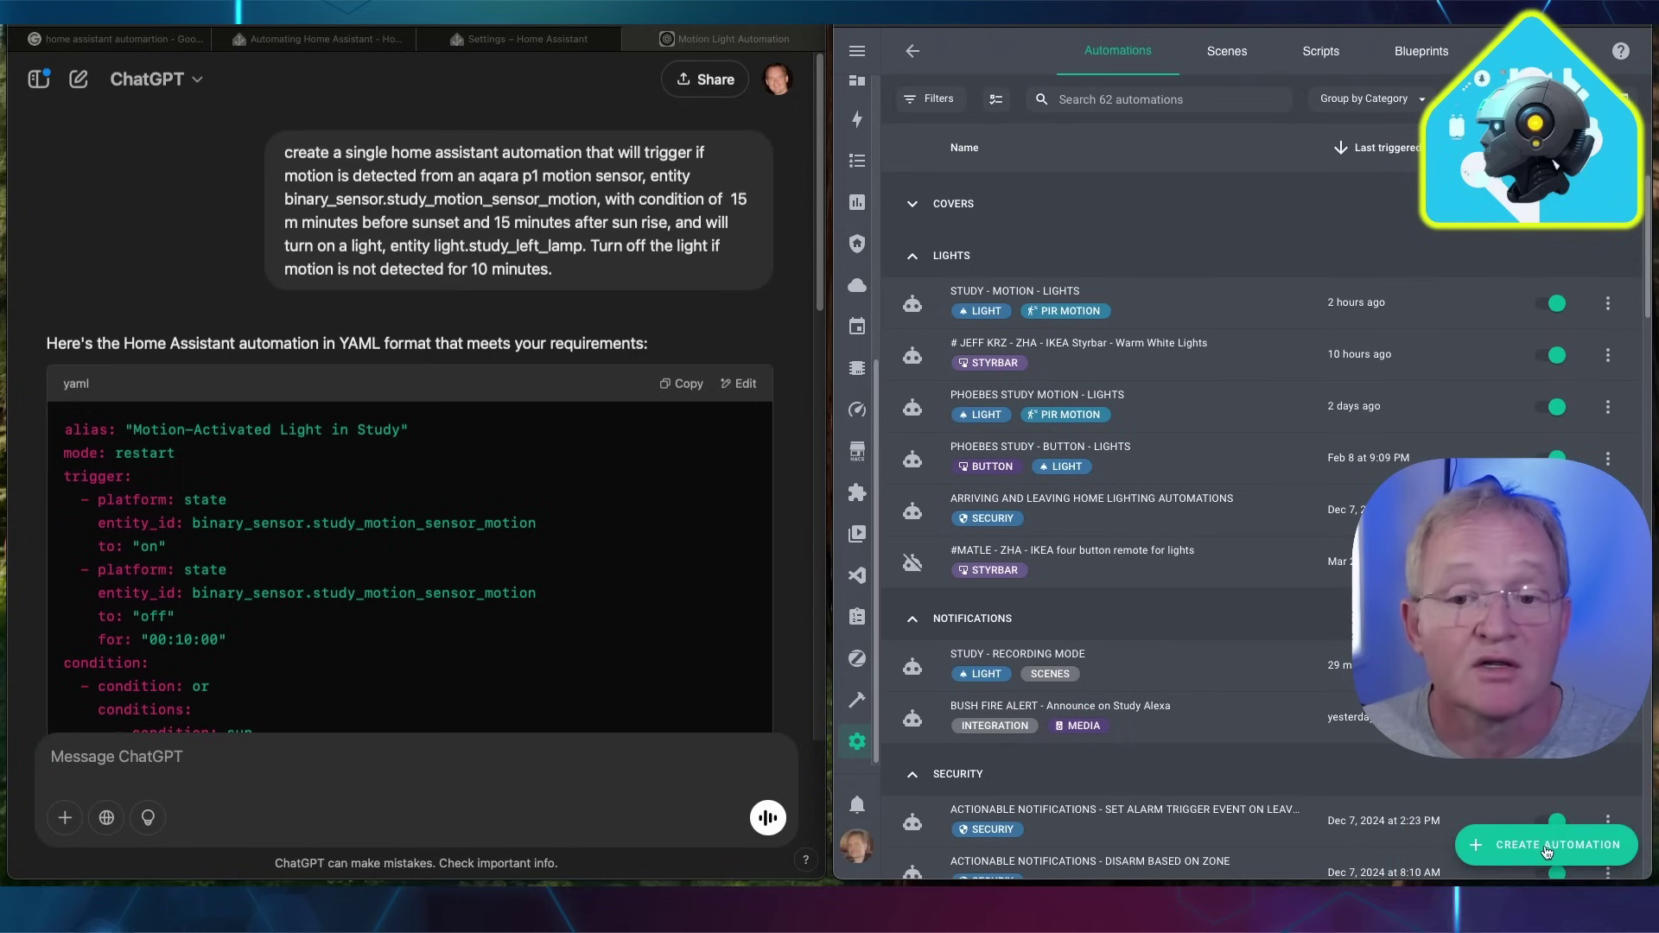
click(1546, 853)
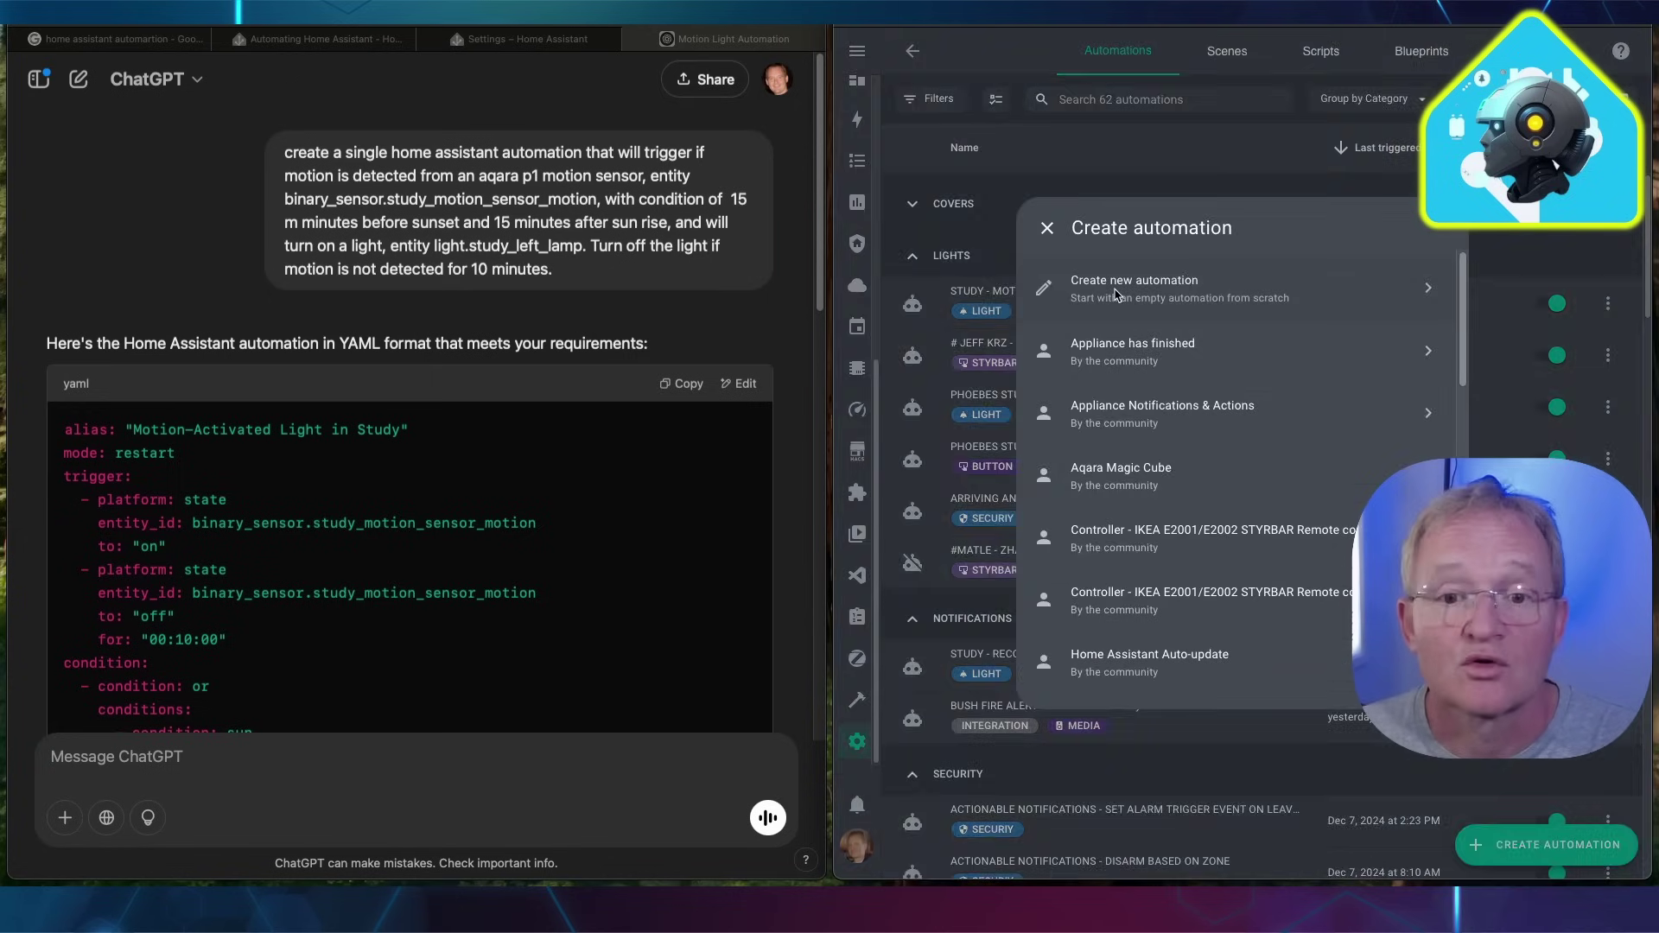
click(1114, 294)
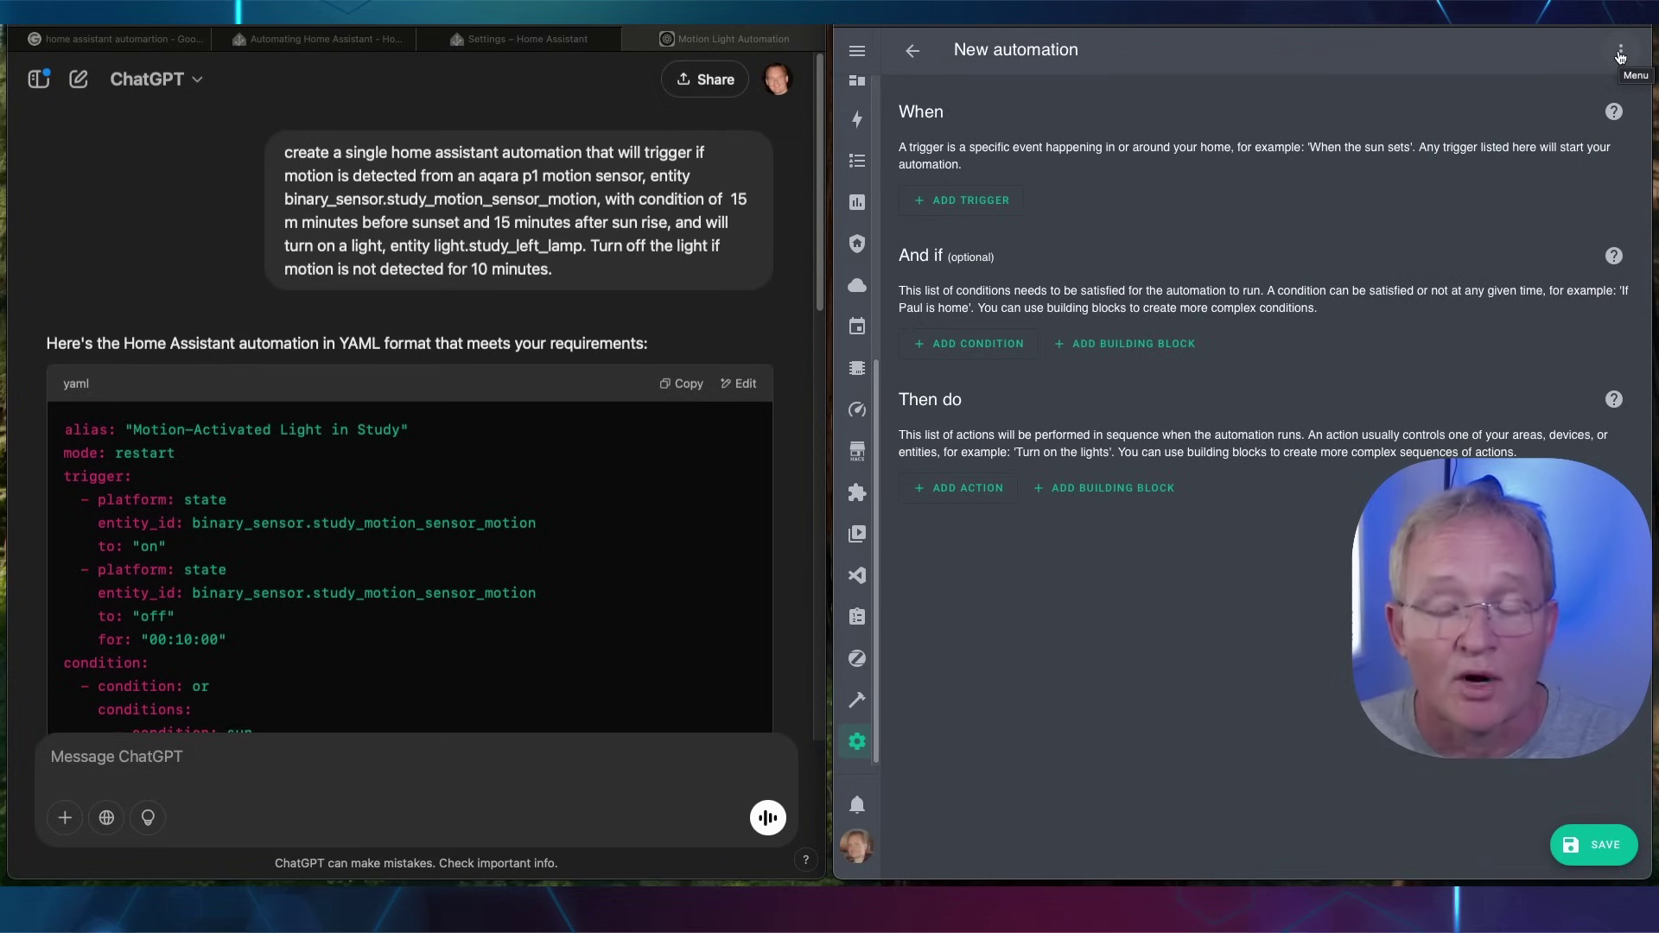
Step: Replace its YAML with ChatGPT's code and save it as 'Motion-Activated Light in Study'
click(1620, 54)
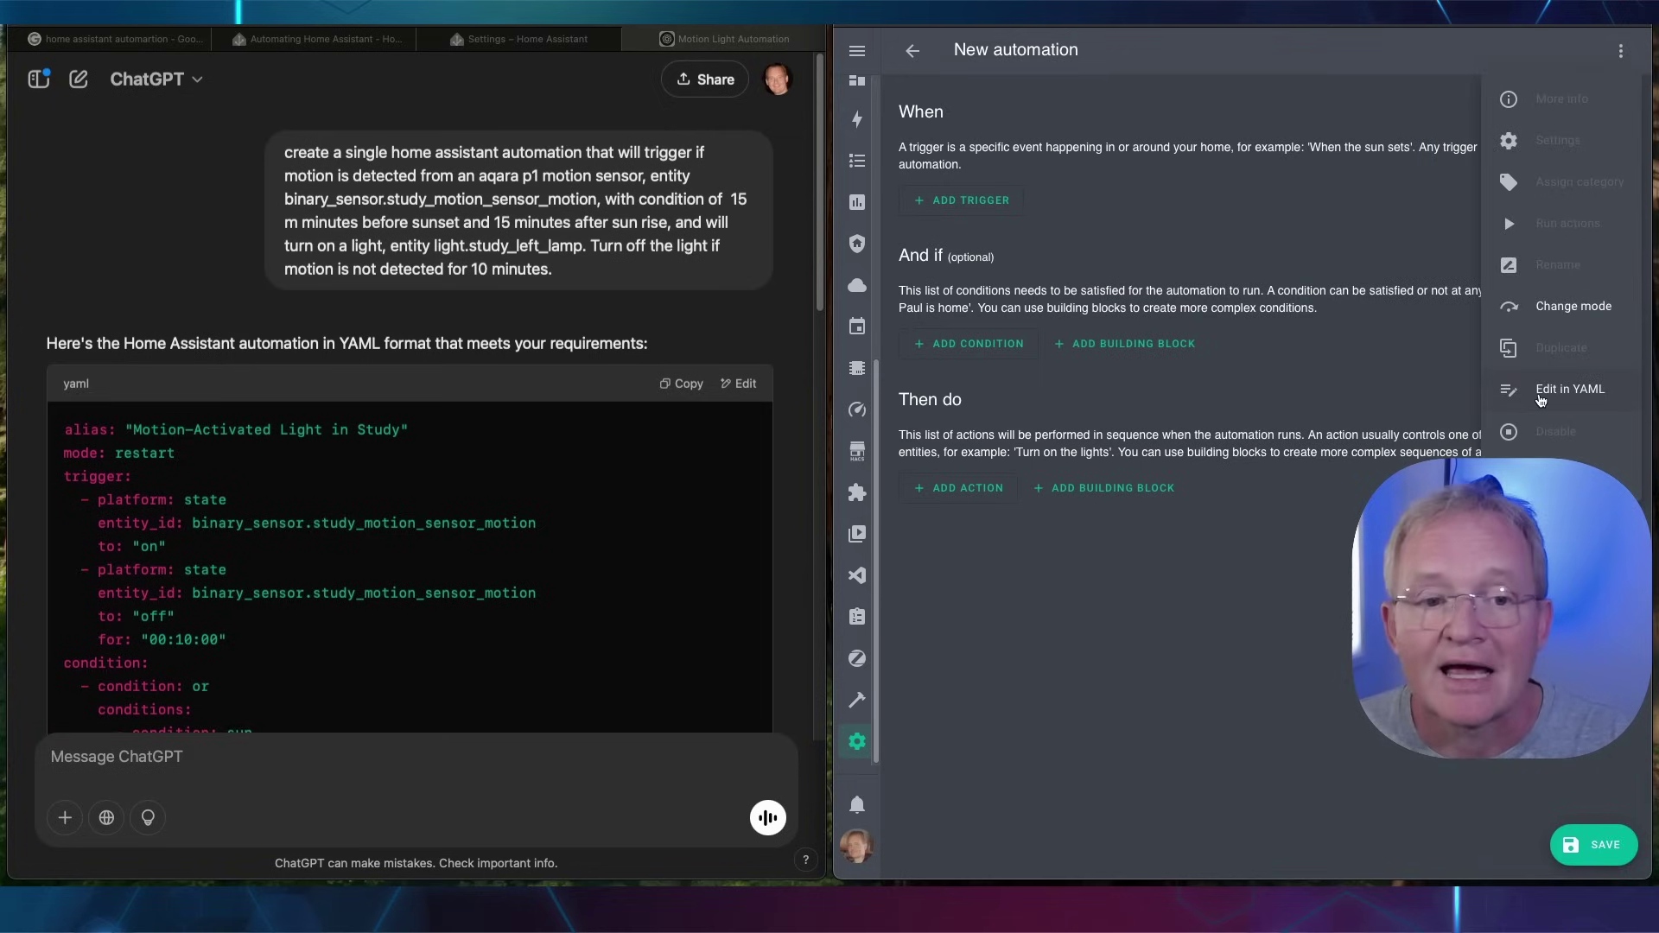
click(1556, 390)
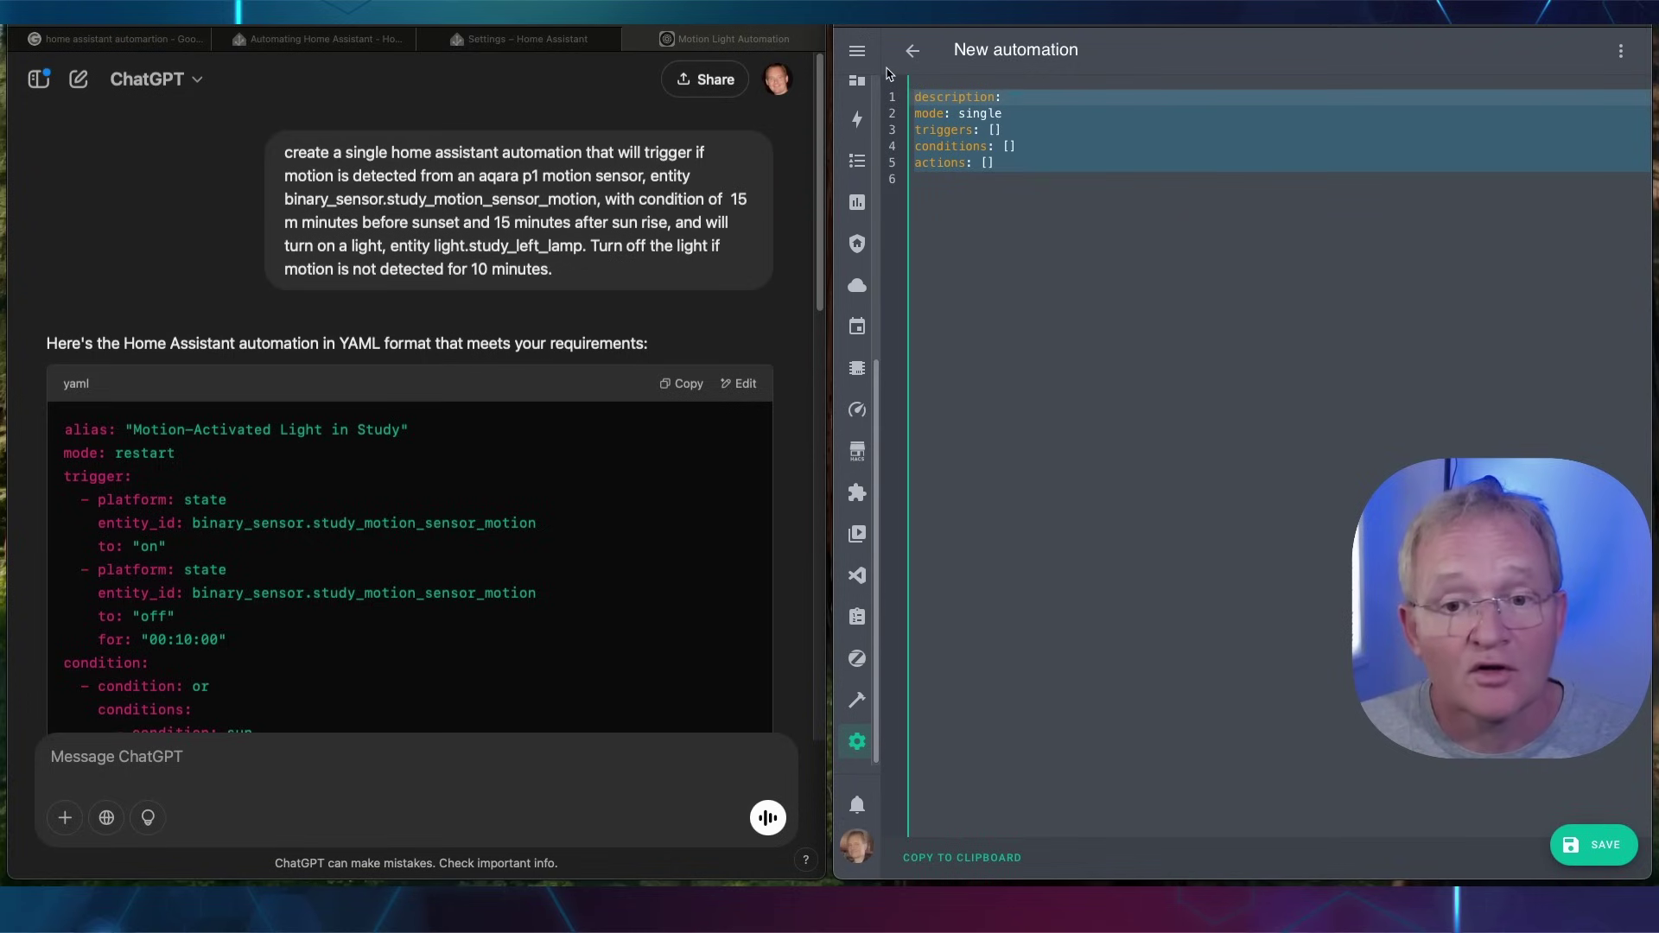
key(BackSpace)
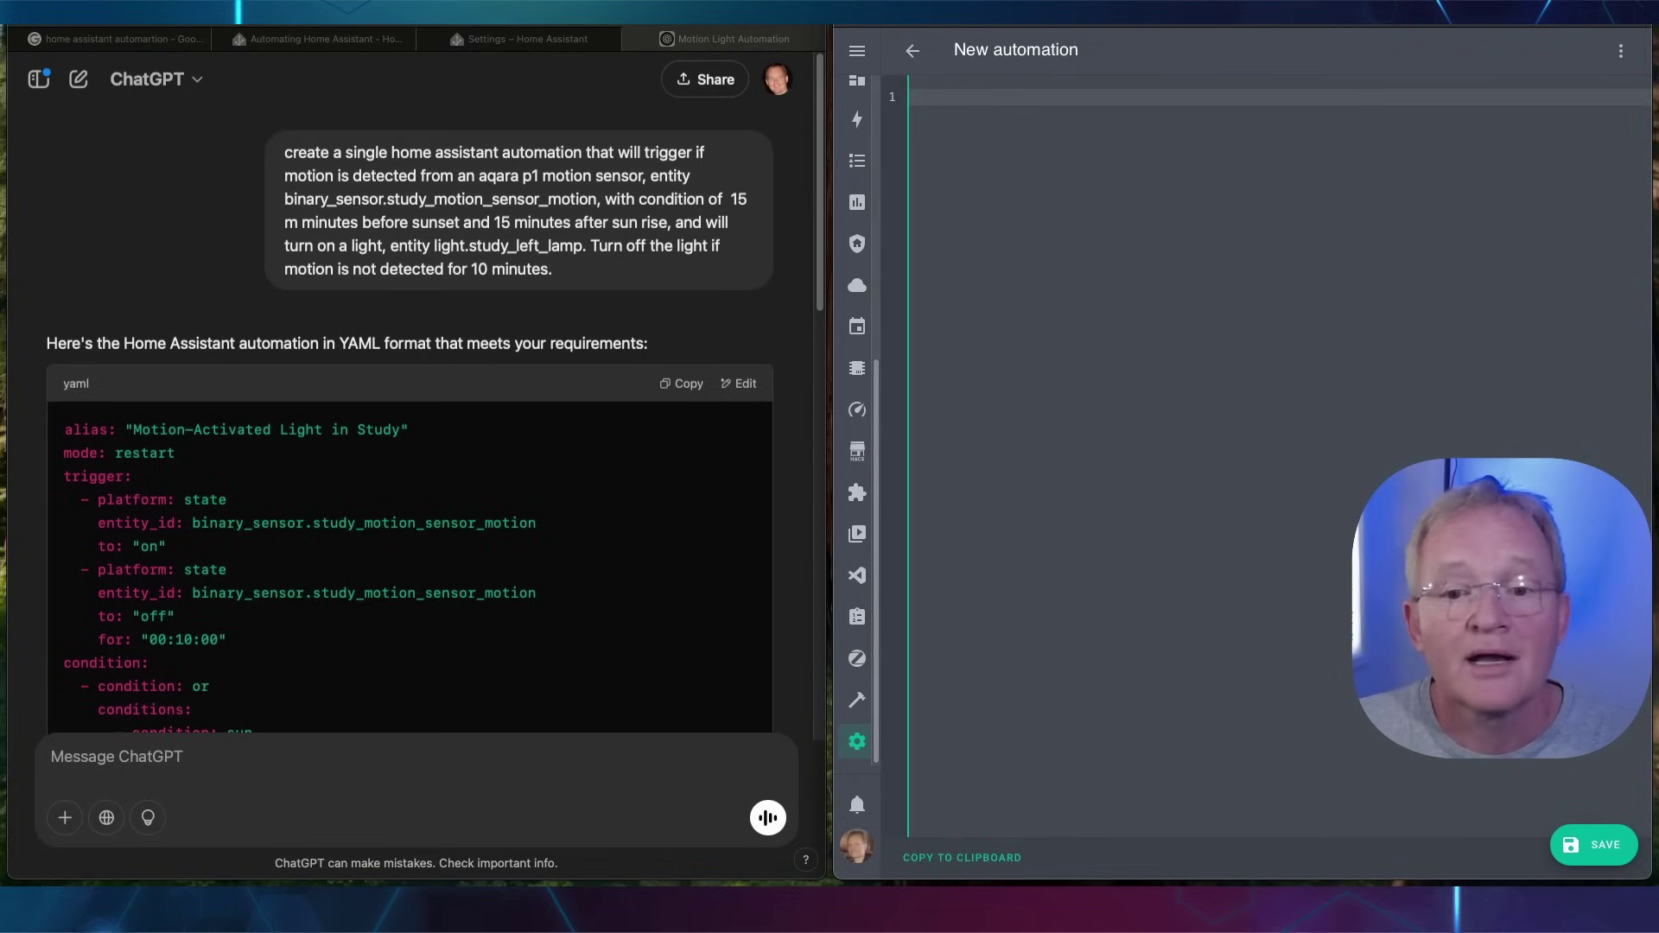
key(ctrl+v)
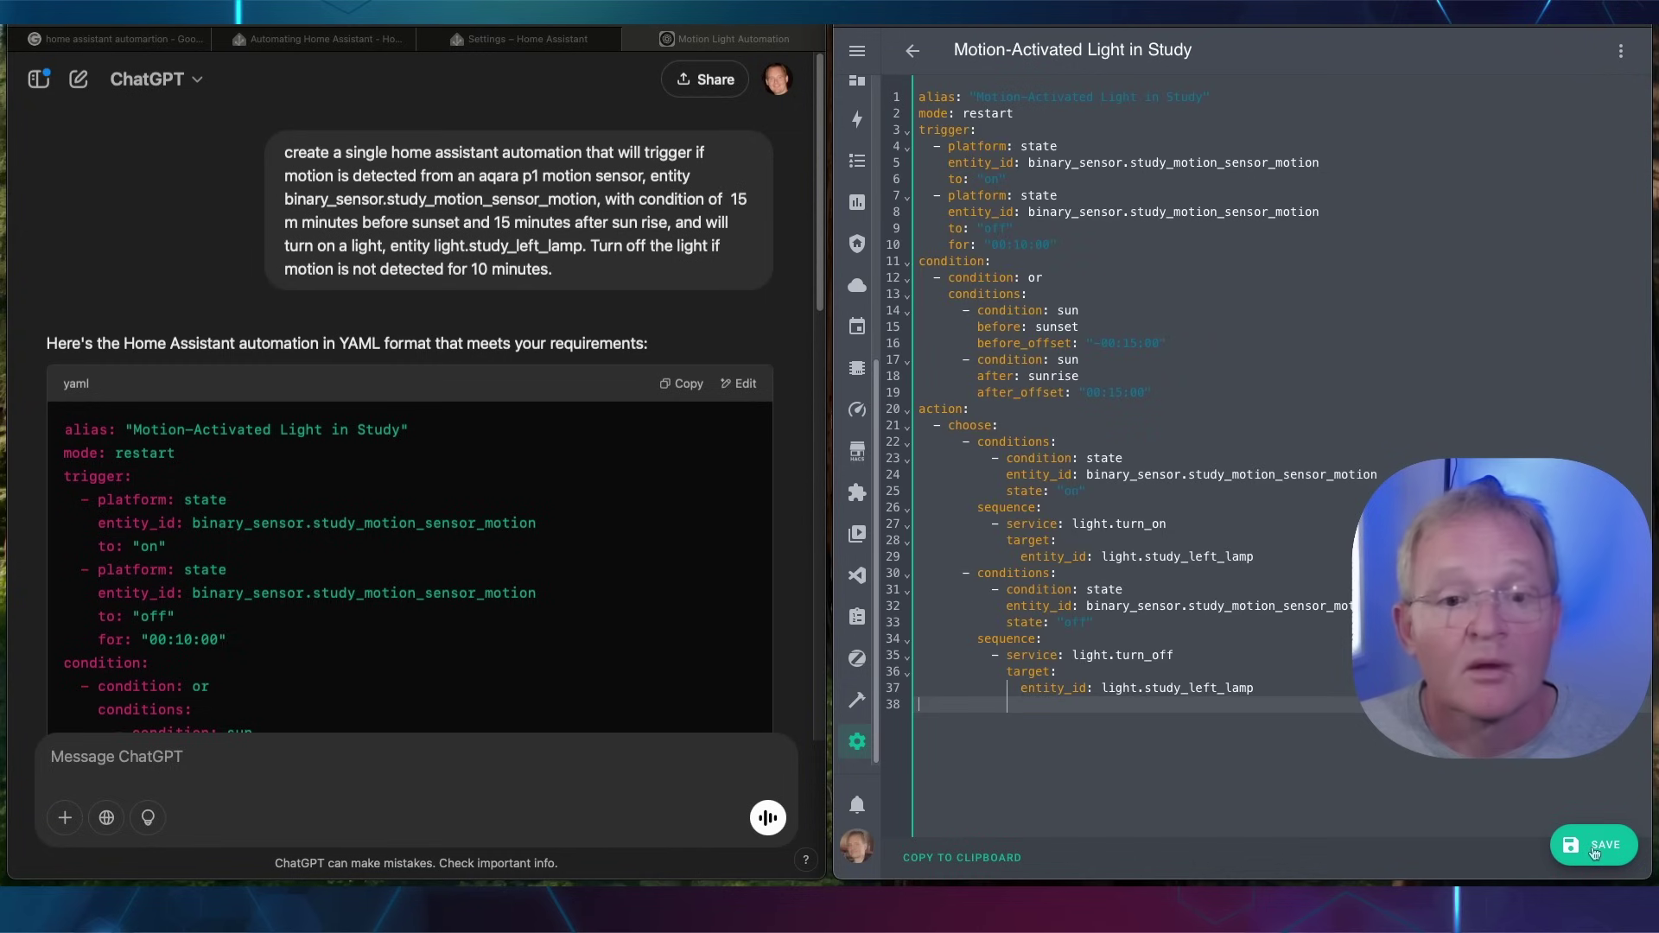
click(1593, 844)
click(1404, 557)
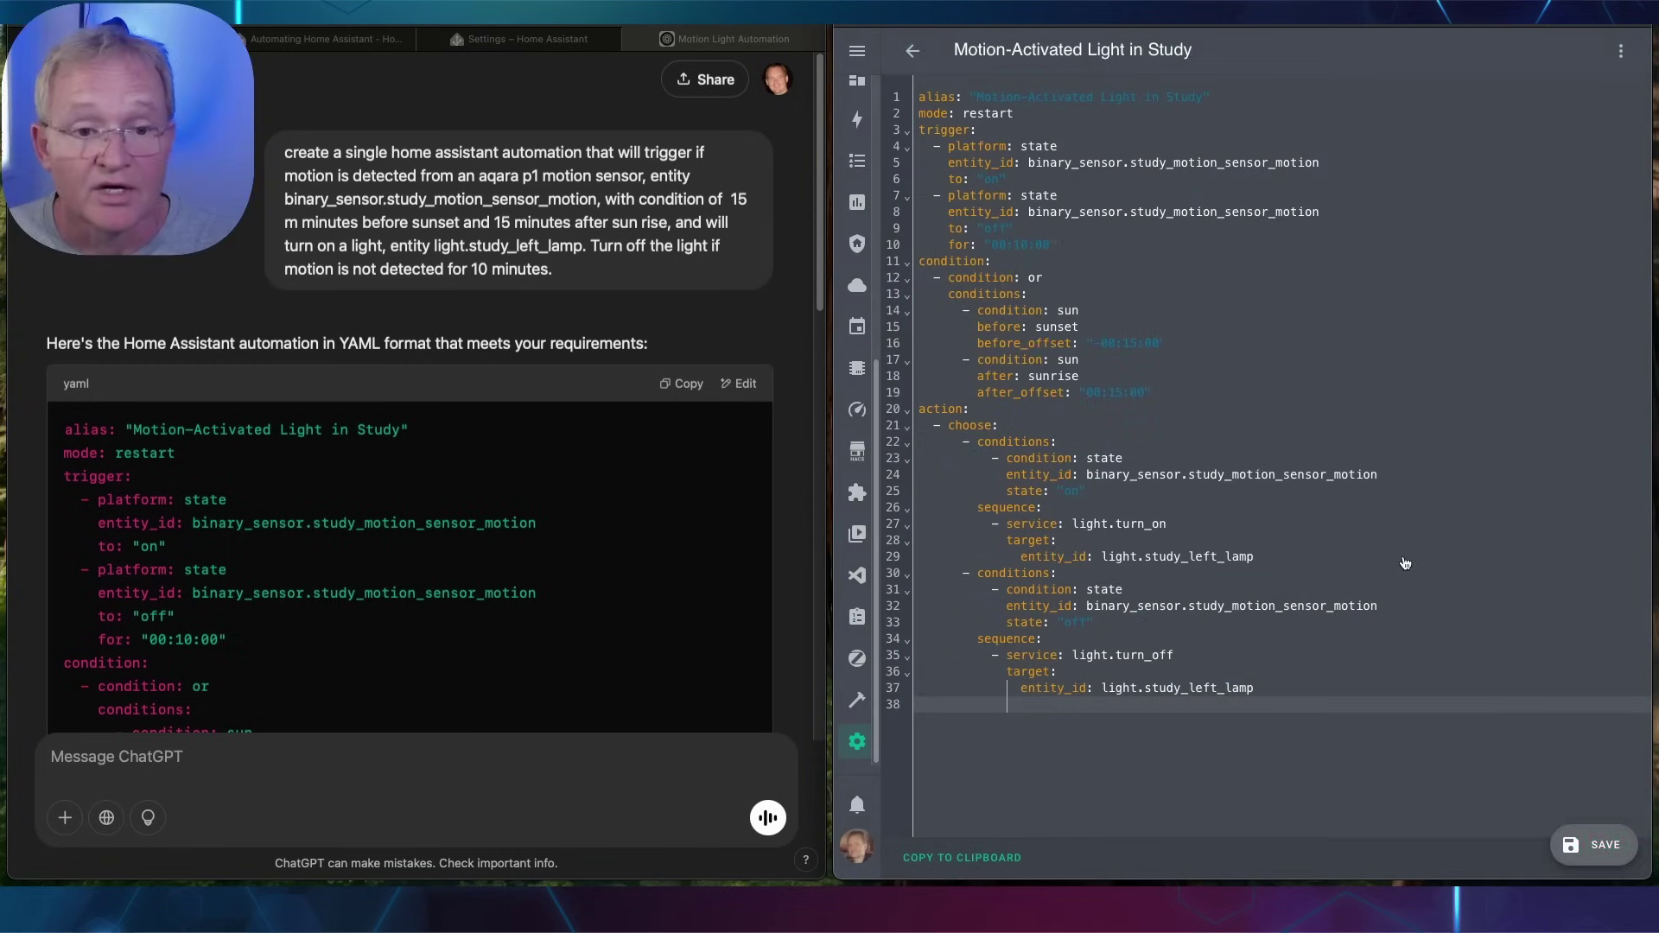
Step: Return to the visual editor and disable the 'any of 2 conditions' sunset/sunrise group
click(1621, 54)
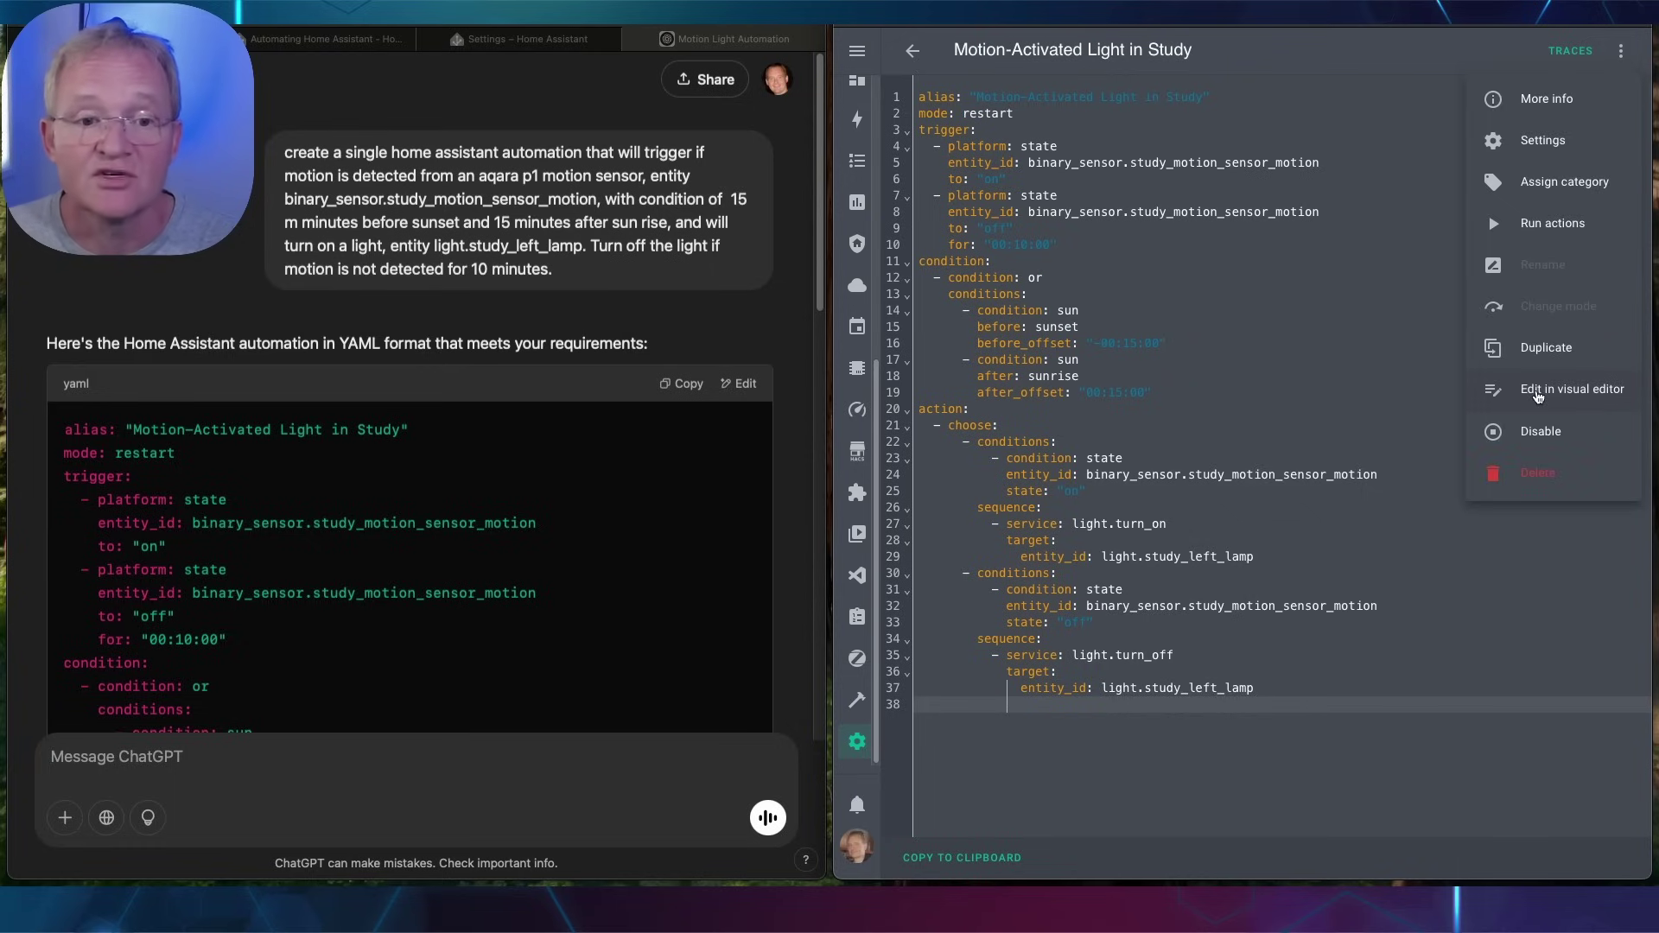
click(1538, 394)
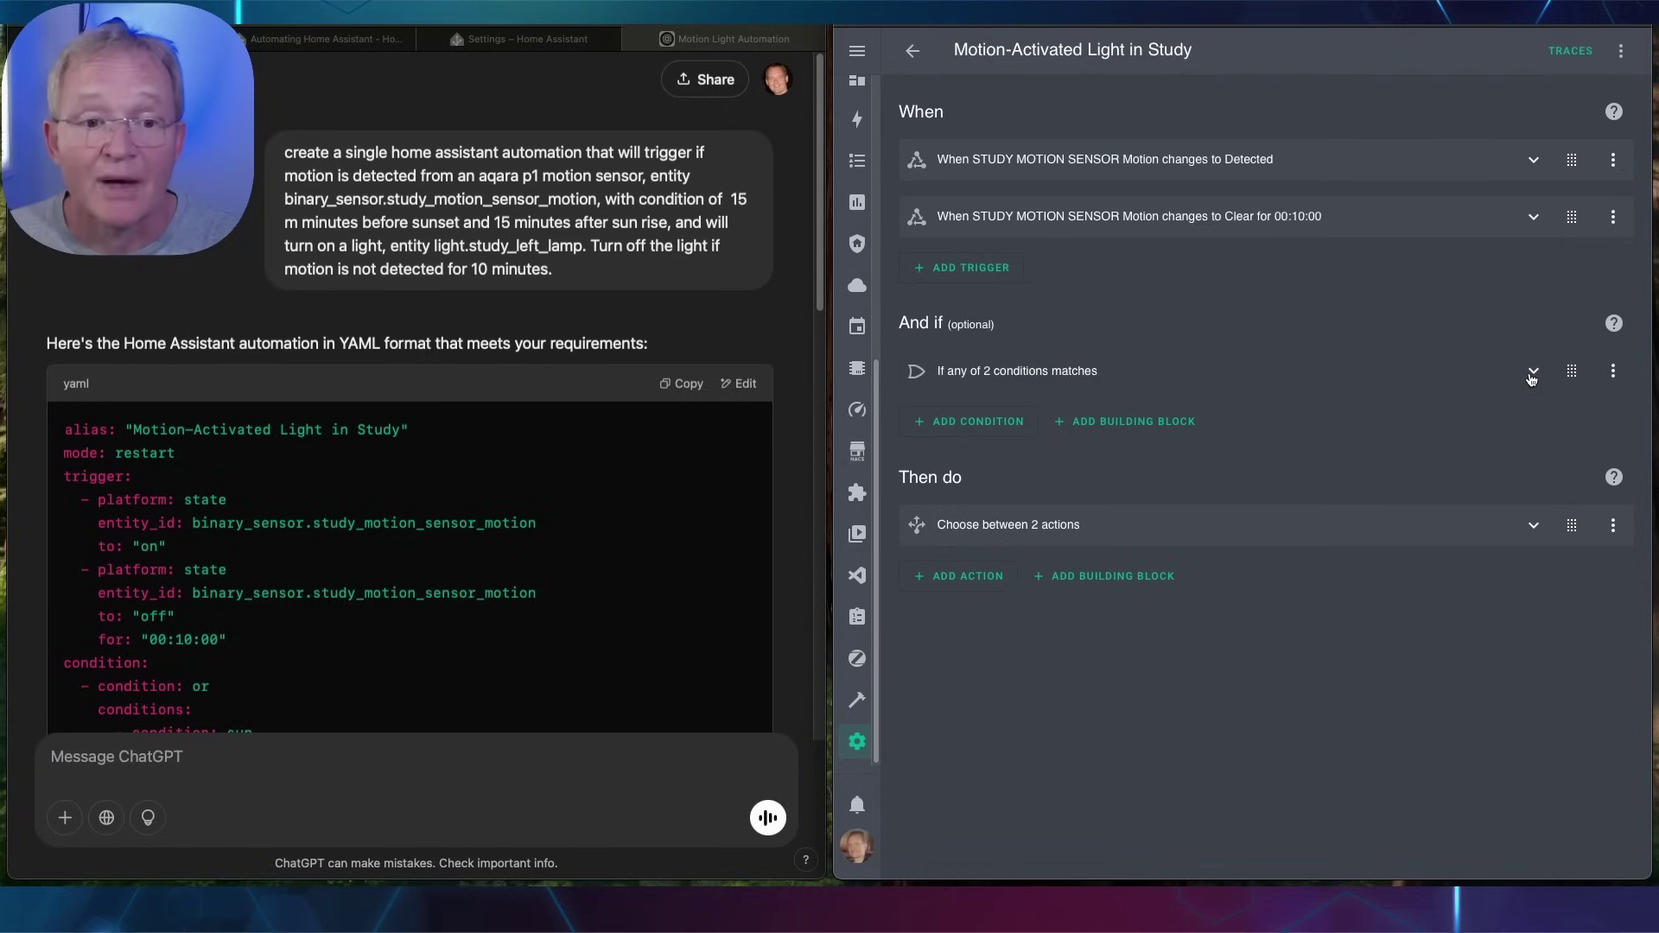
click(1532, 374)
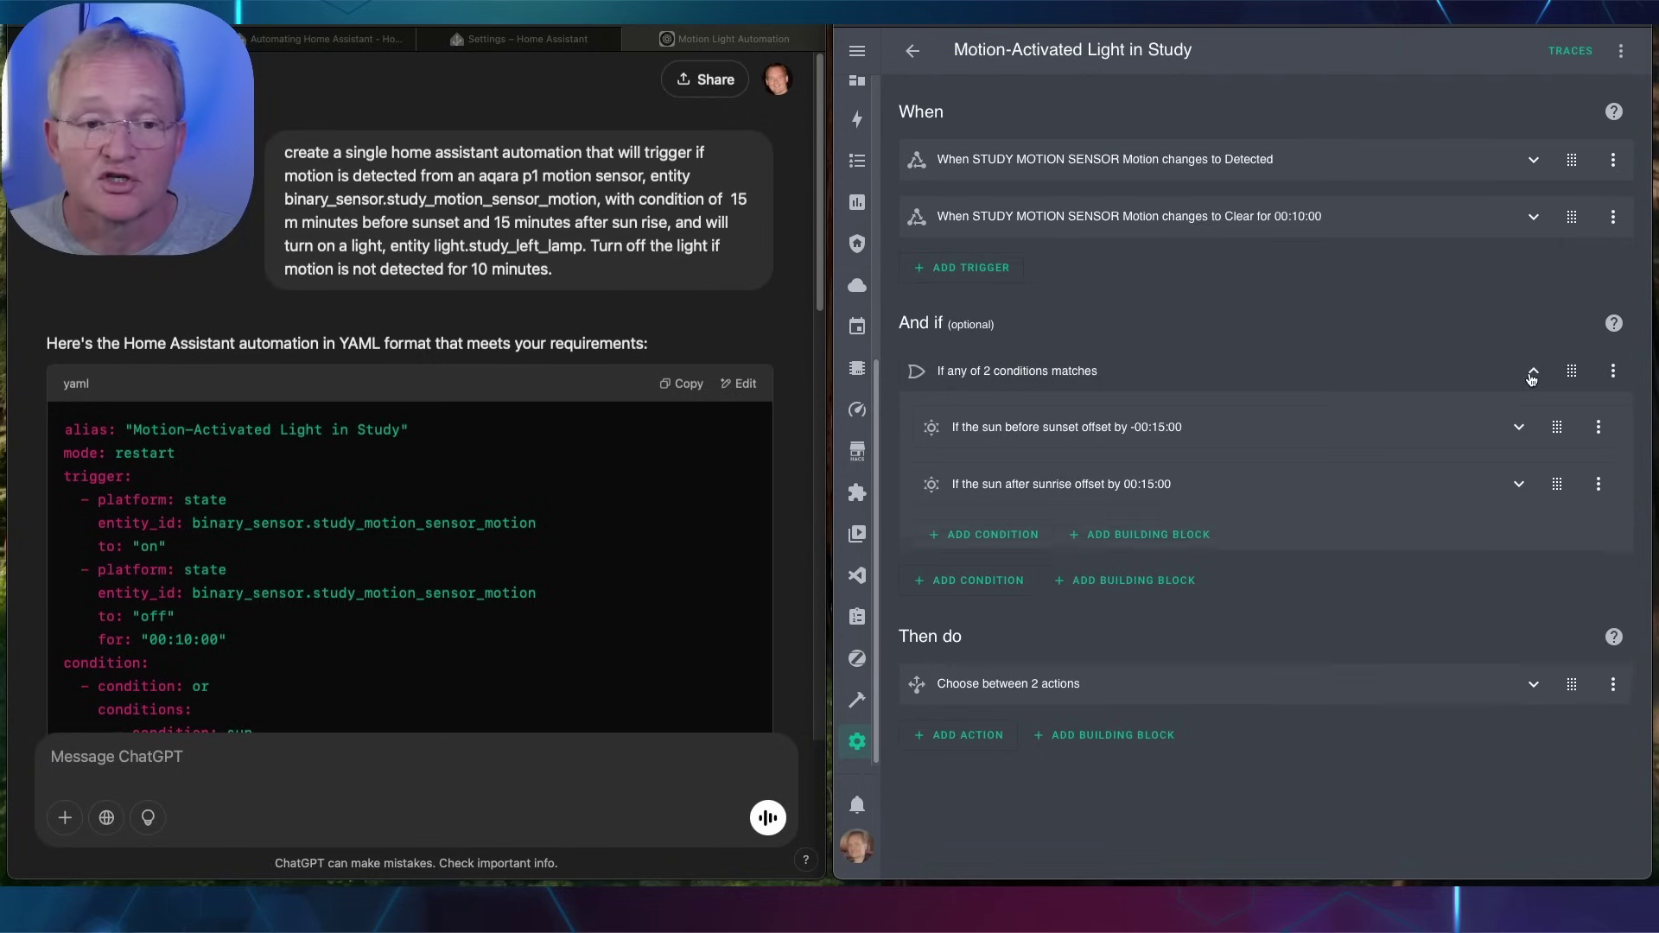
click(1613, 373)
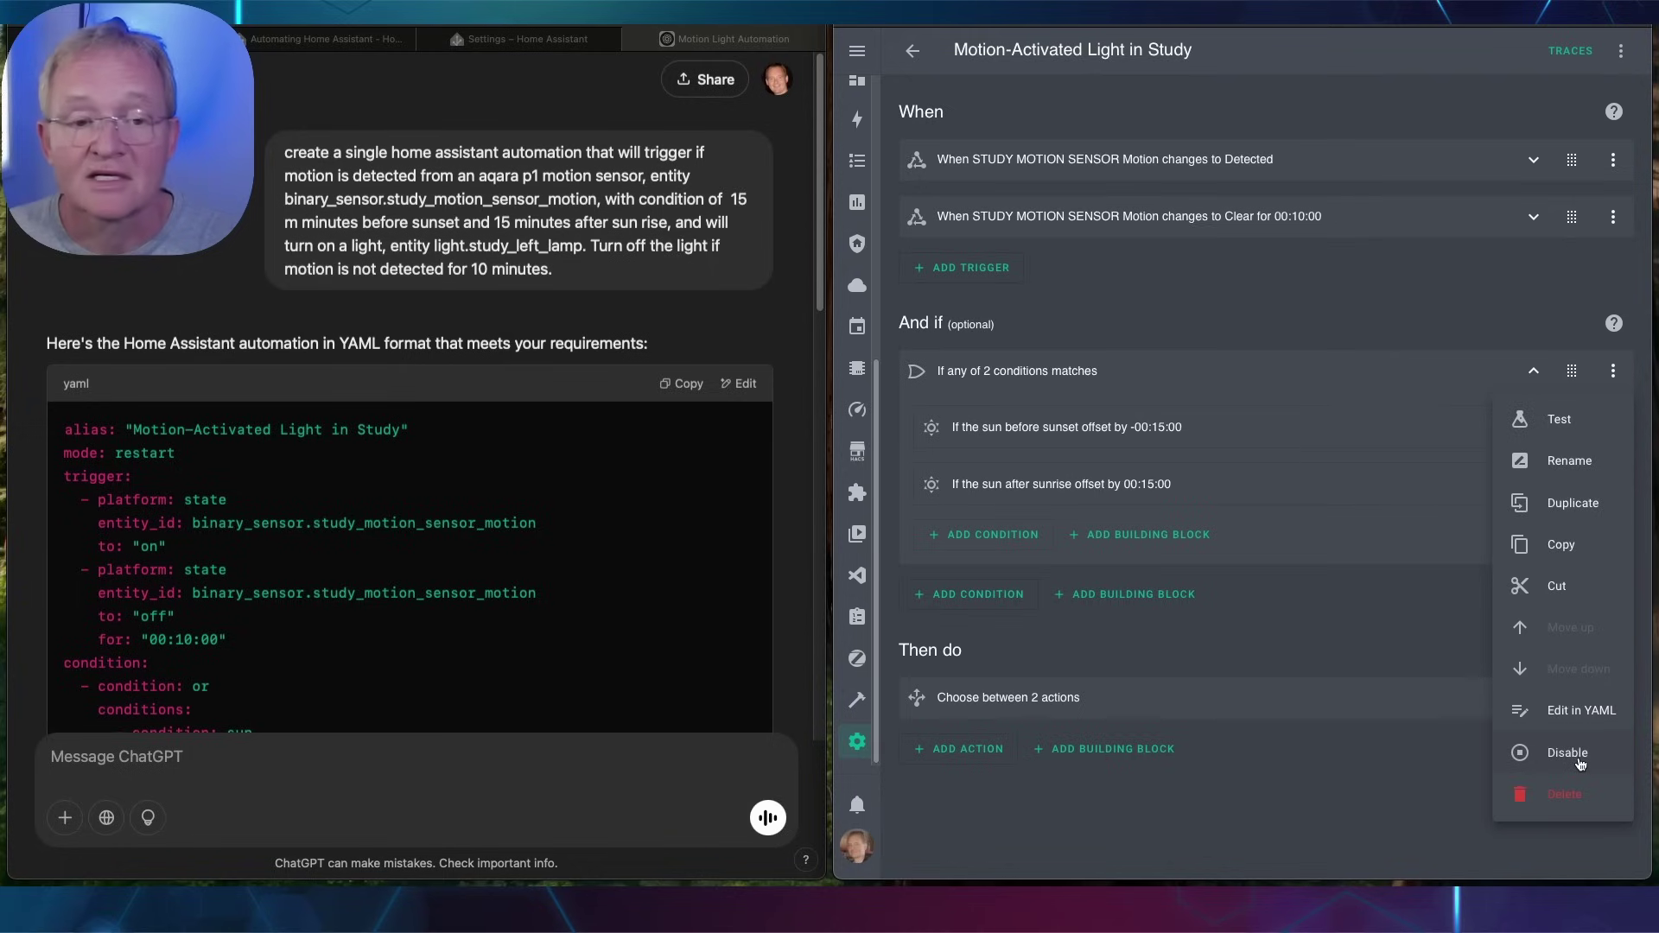
click(1567, 752)
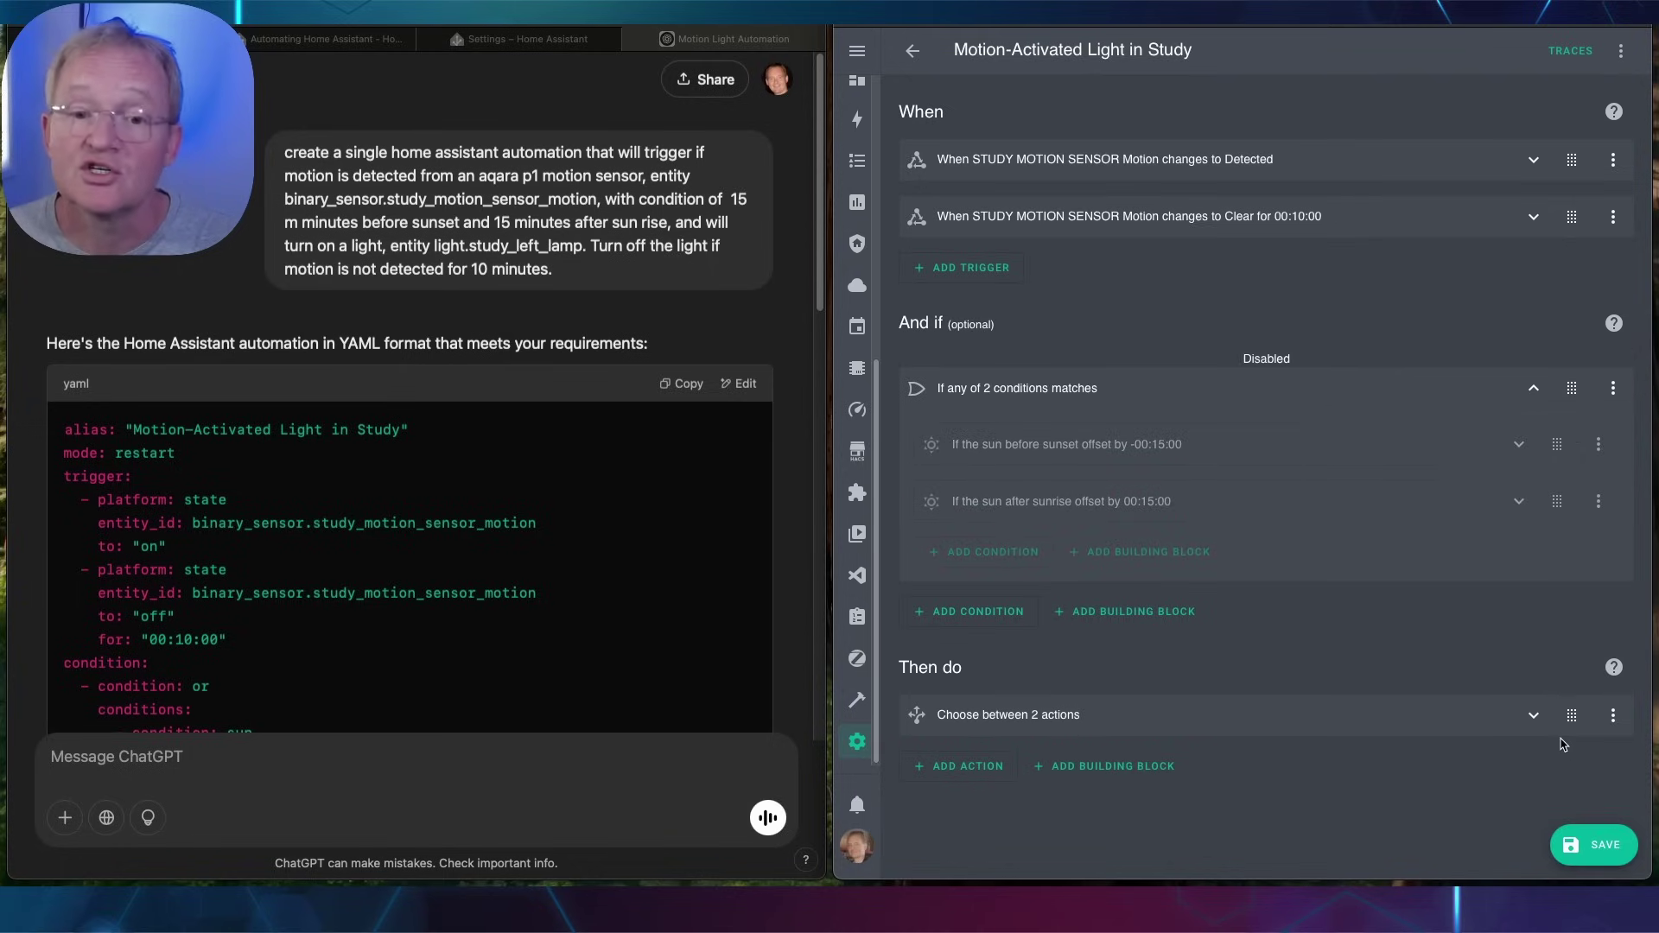
Step: Save the automation with its two motion triggers and the disabled sun-condition group
click(1600, 847)
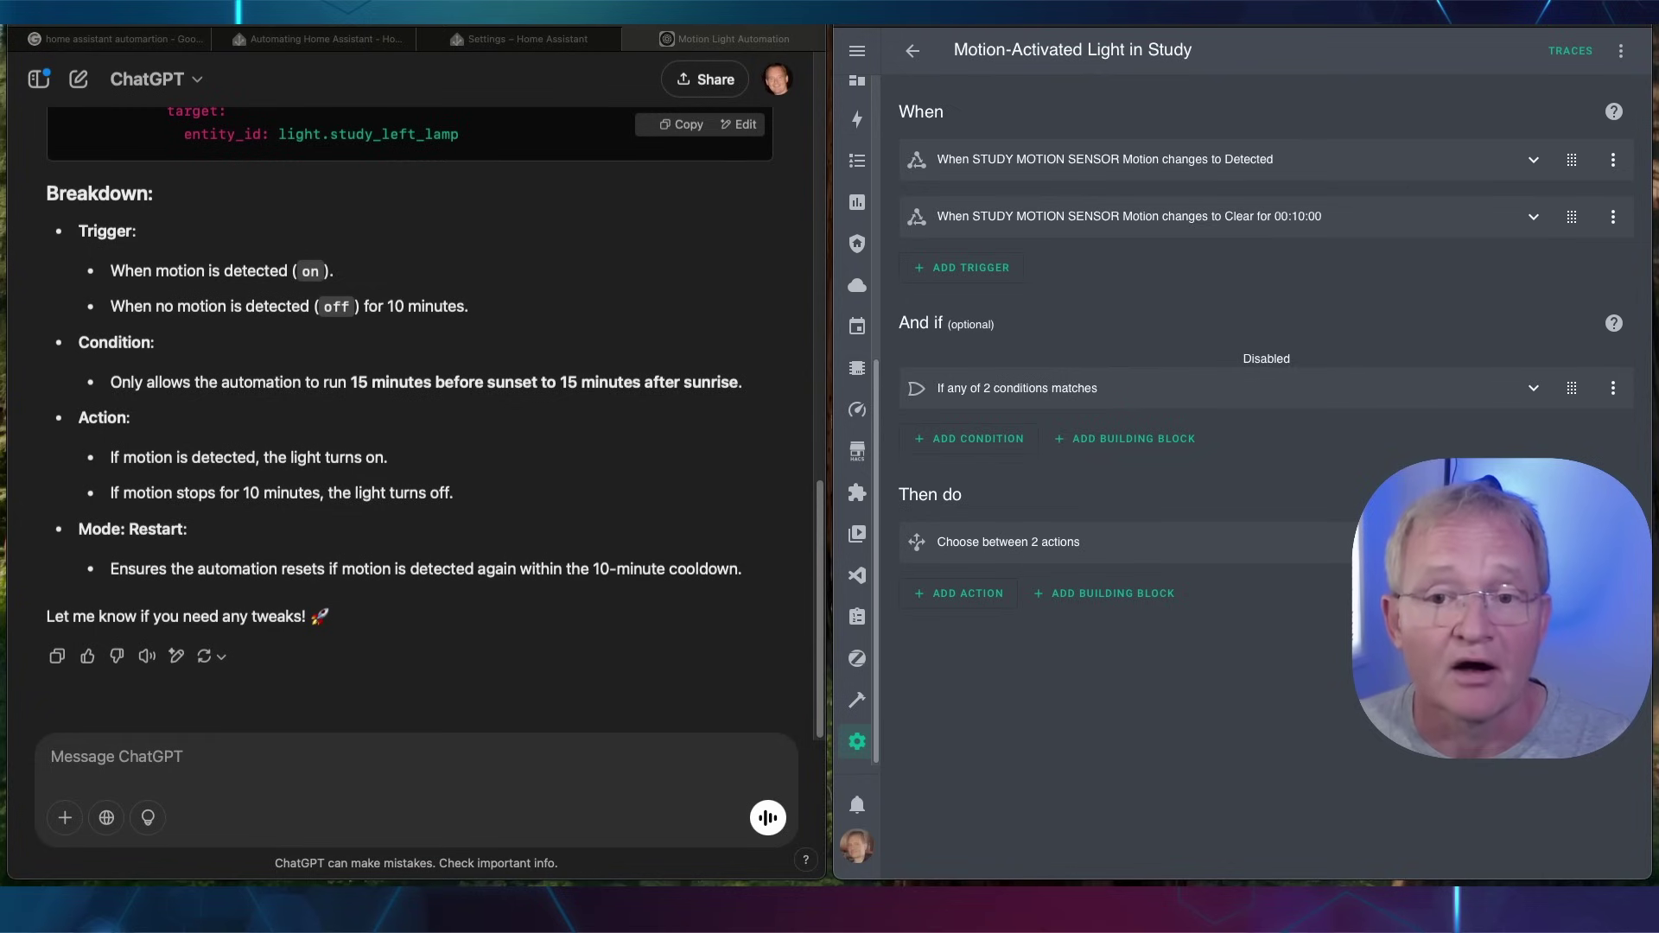
Step: Send ChatGPT 'Use Trigger ID's instead' to get motion_detected and motion_cleared trigger IDs
click(235, 755)
text(Use Trigger ID's instead)
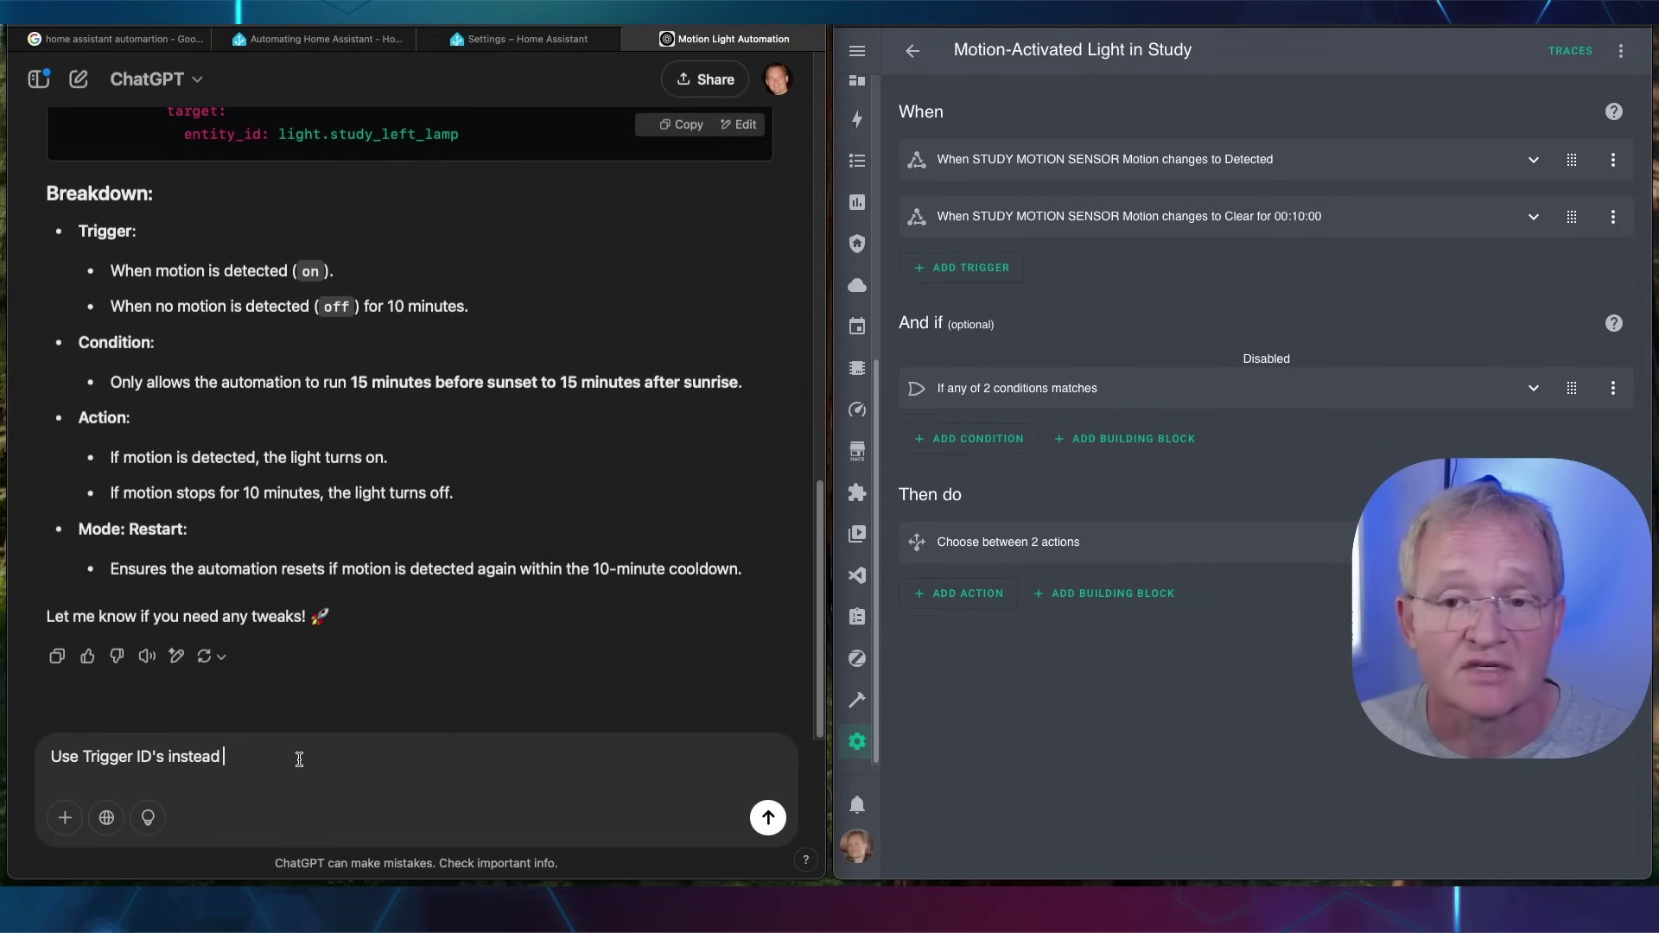
click(764, 824)
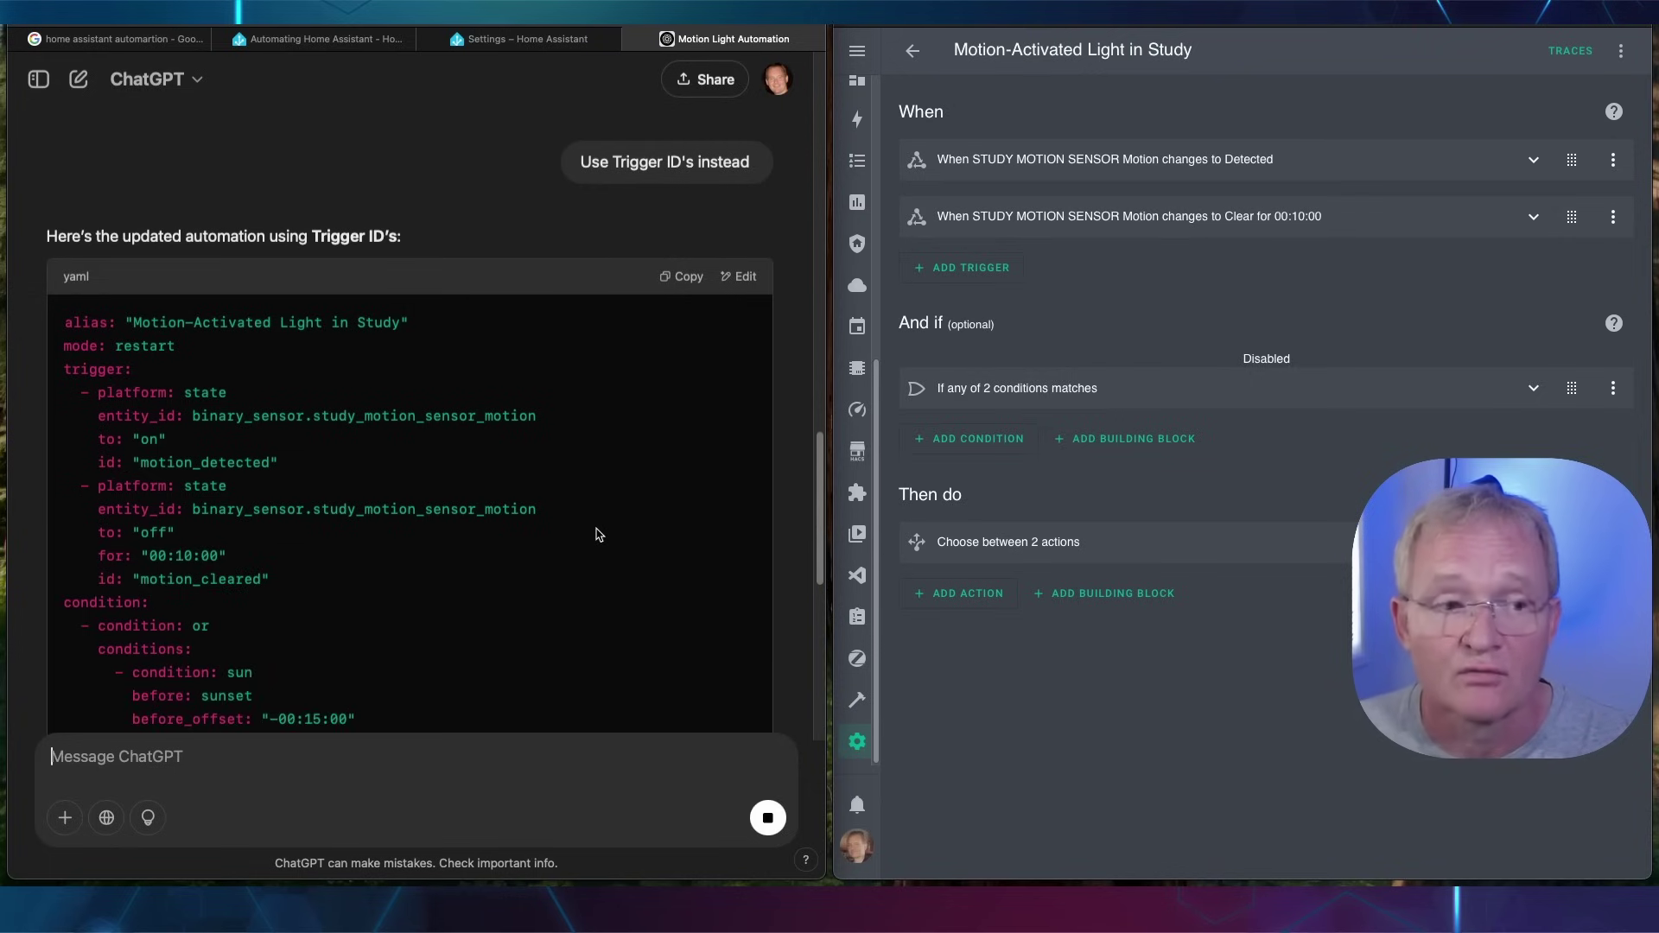
Step: Paste the trigger-ID YAML over the study automation's code, save, and view it visually
scroll(639, 371, down, 1)
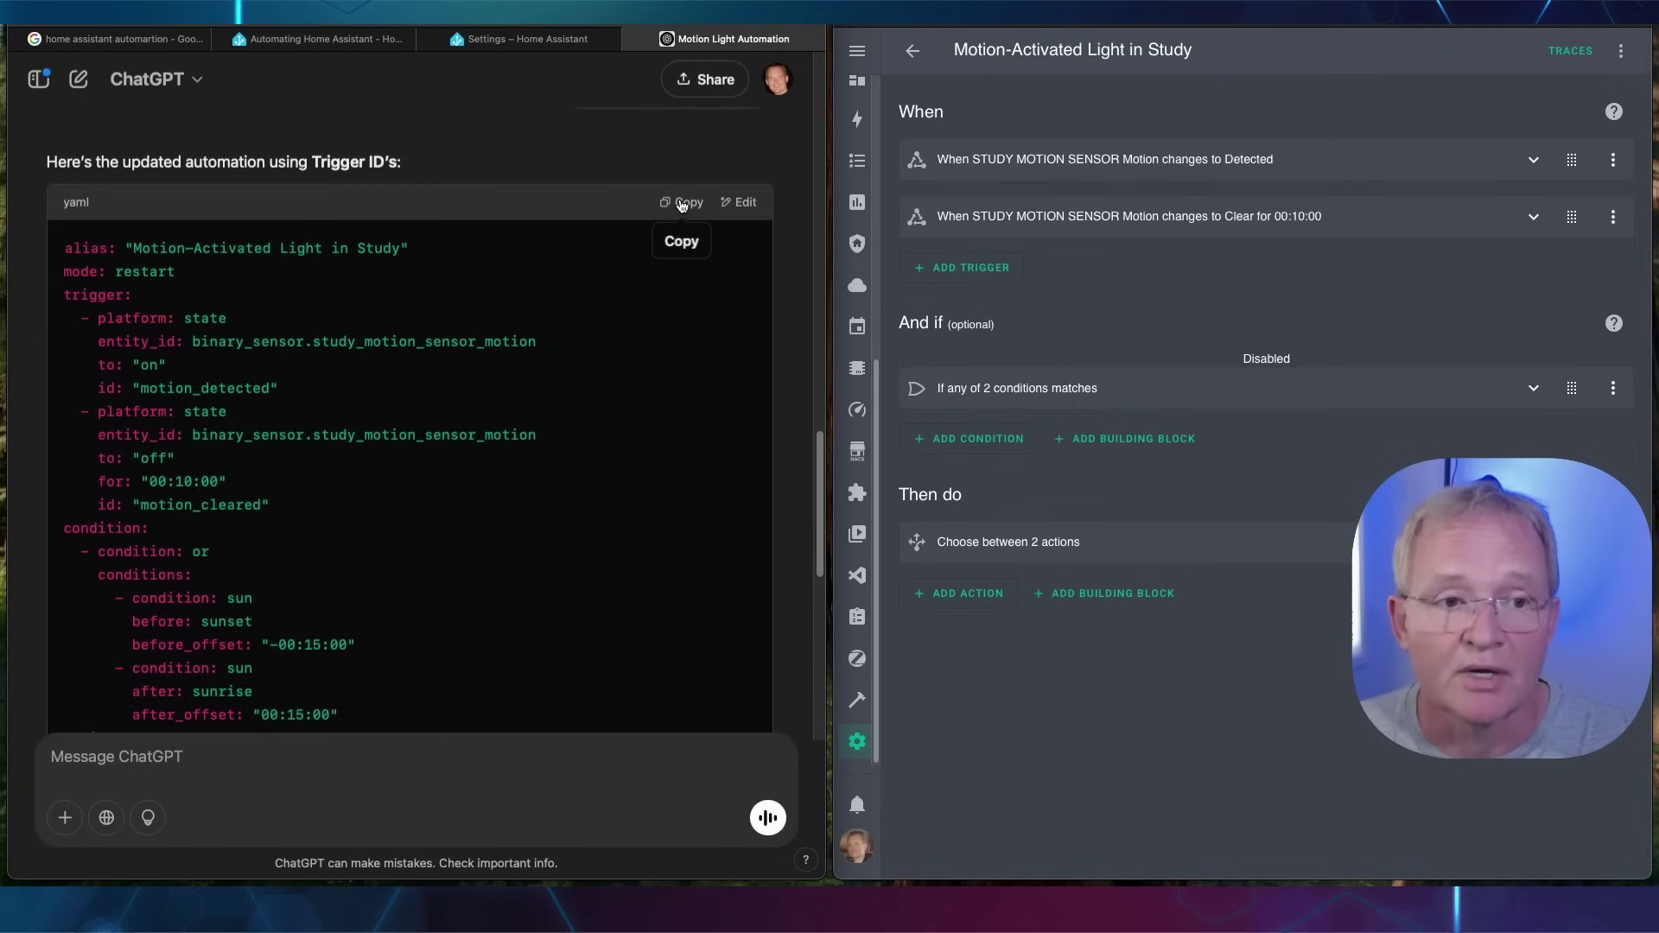
click(1488, 65)
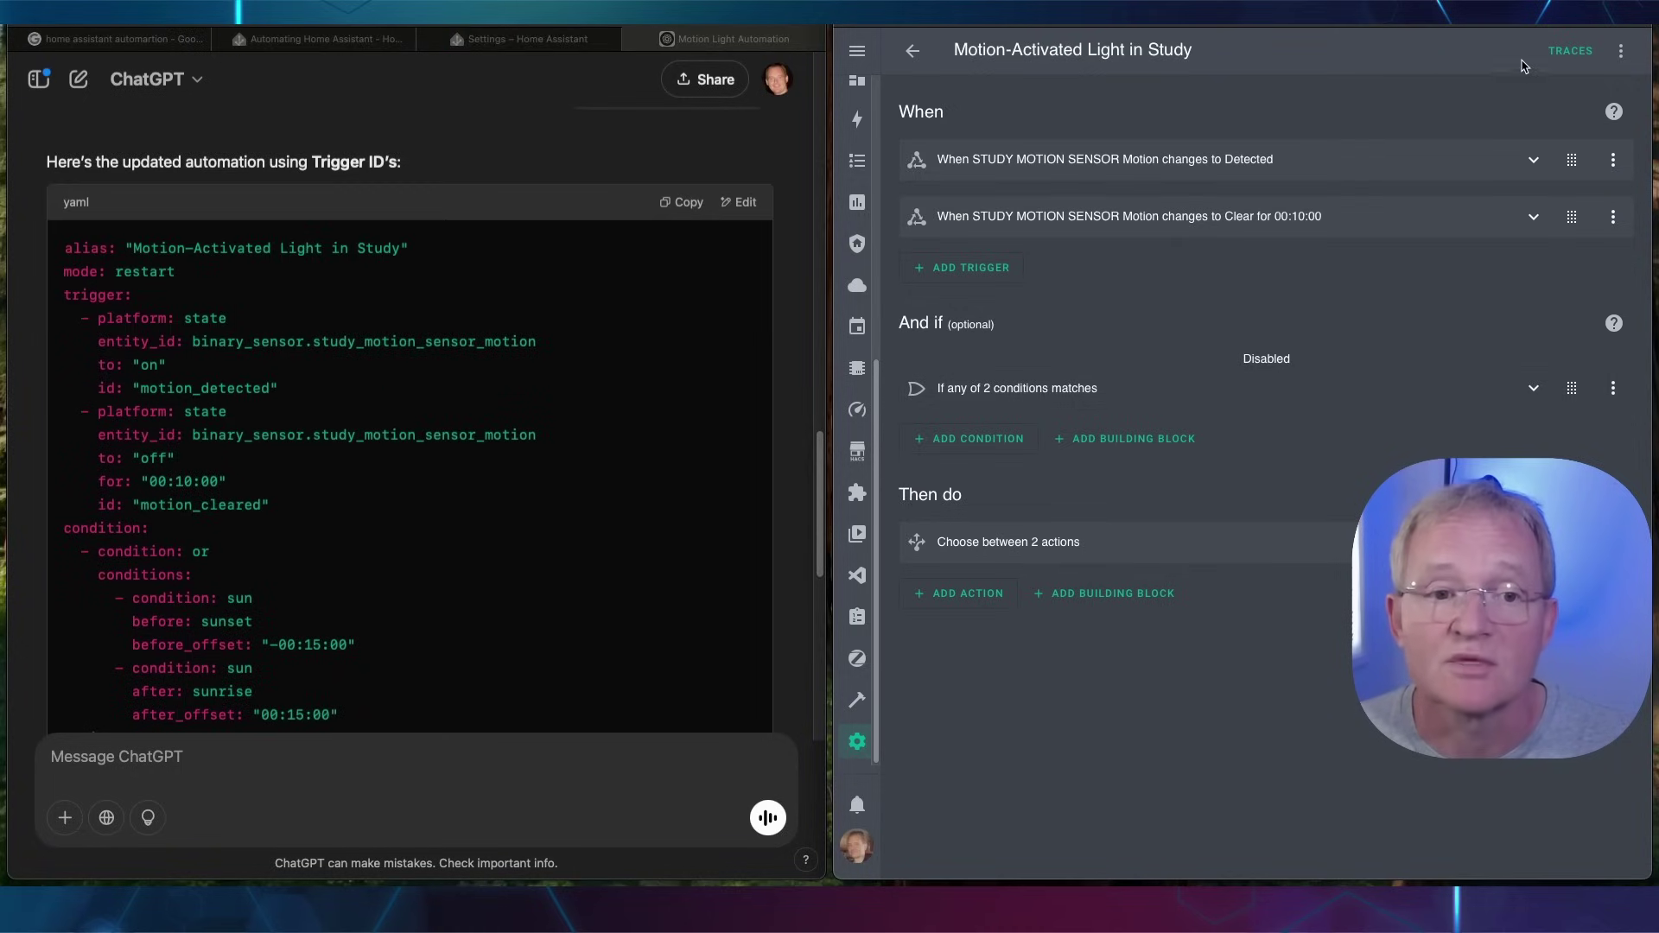
click(1620, 54)
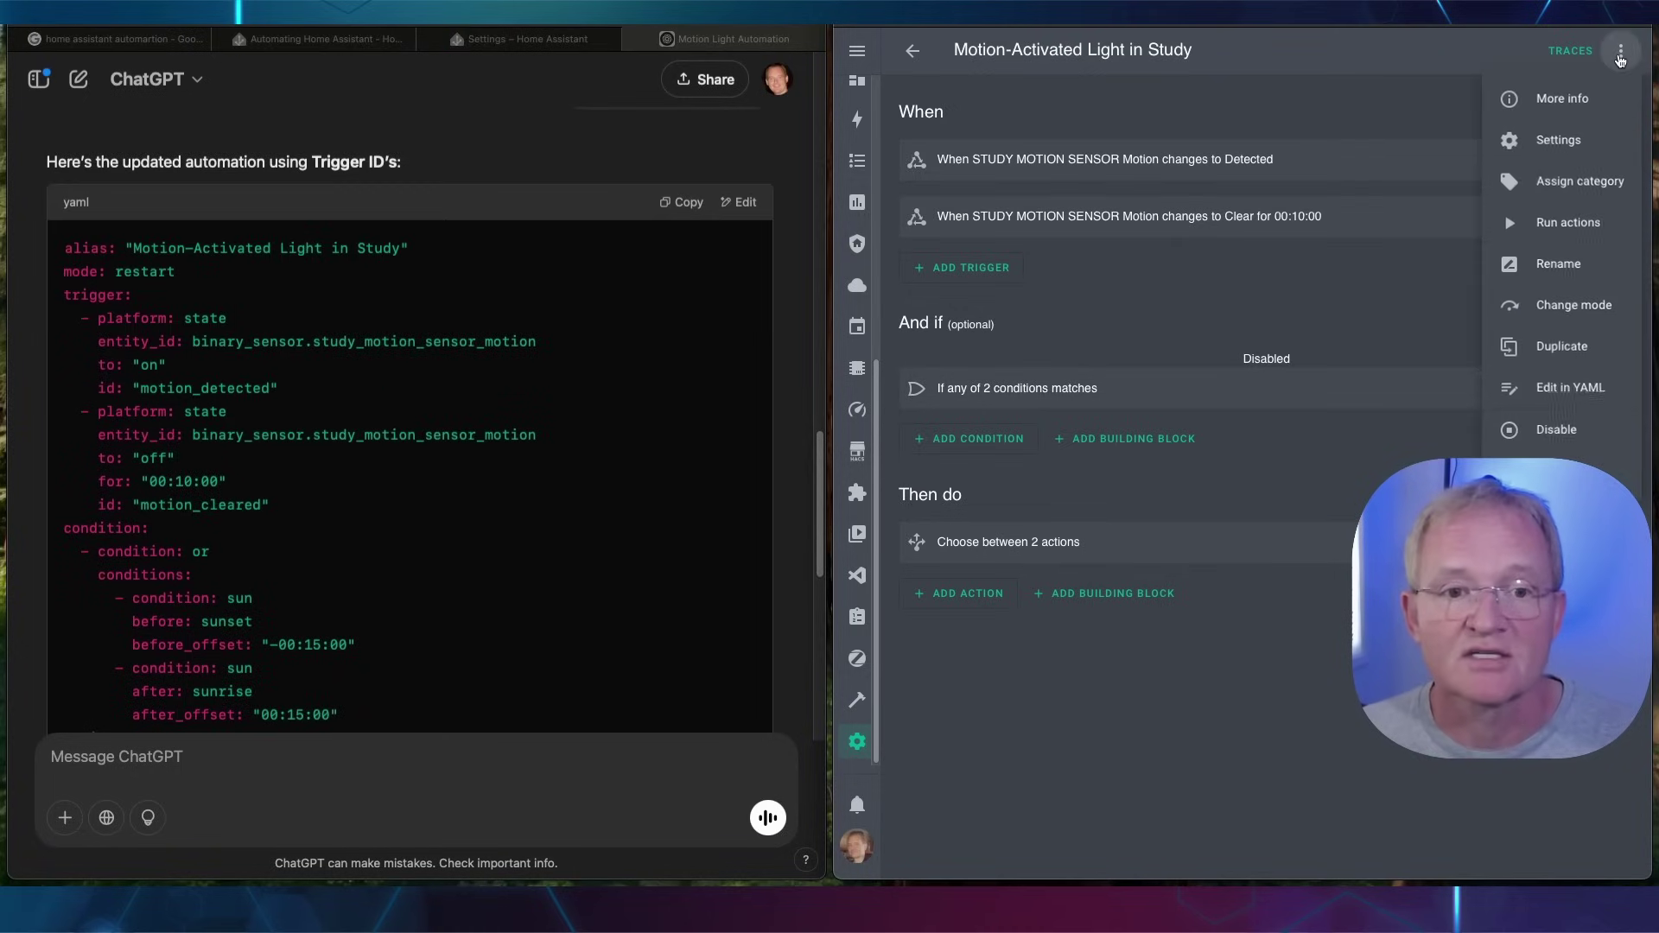
click(1551, 392)
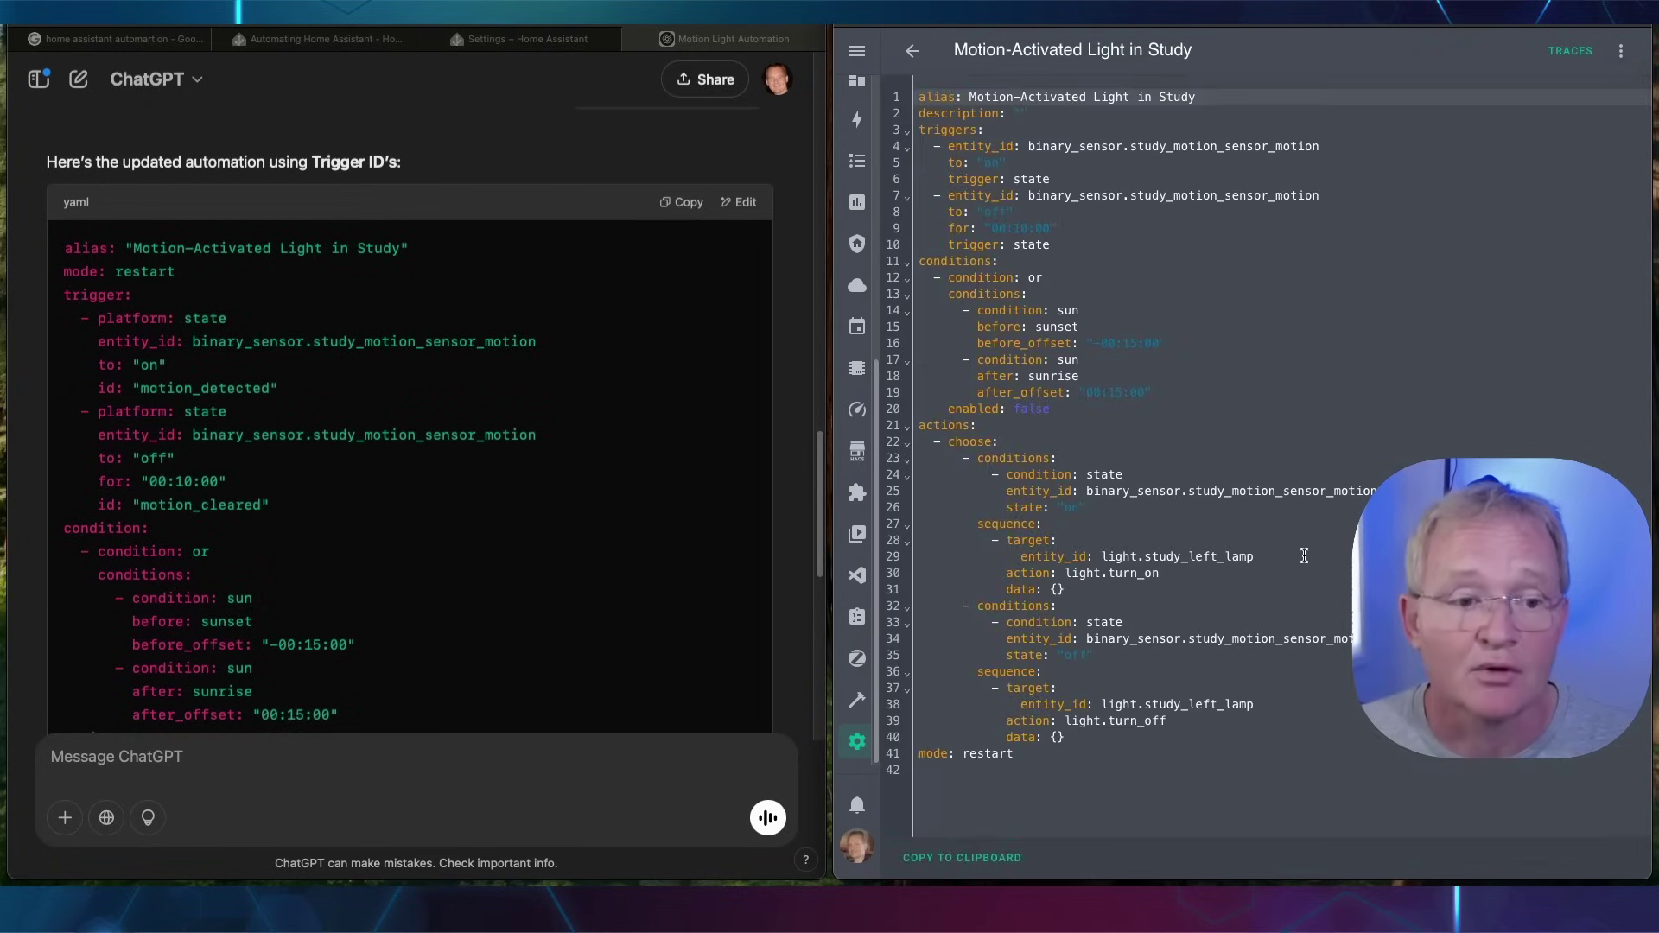
drag(1296, 771, 908, 80)
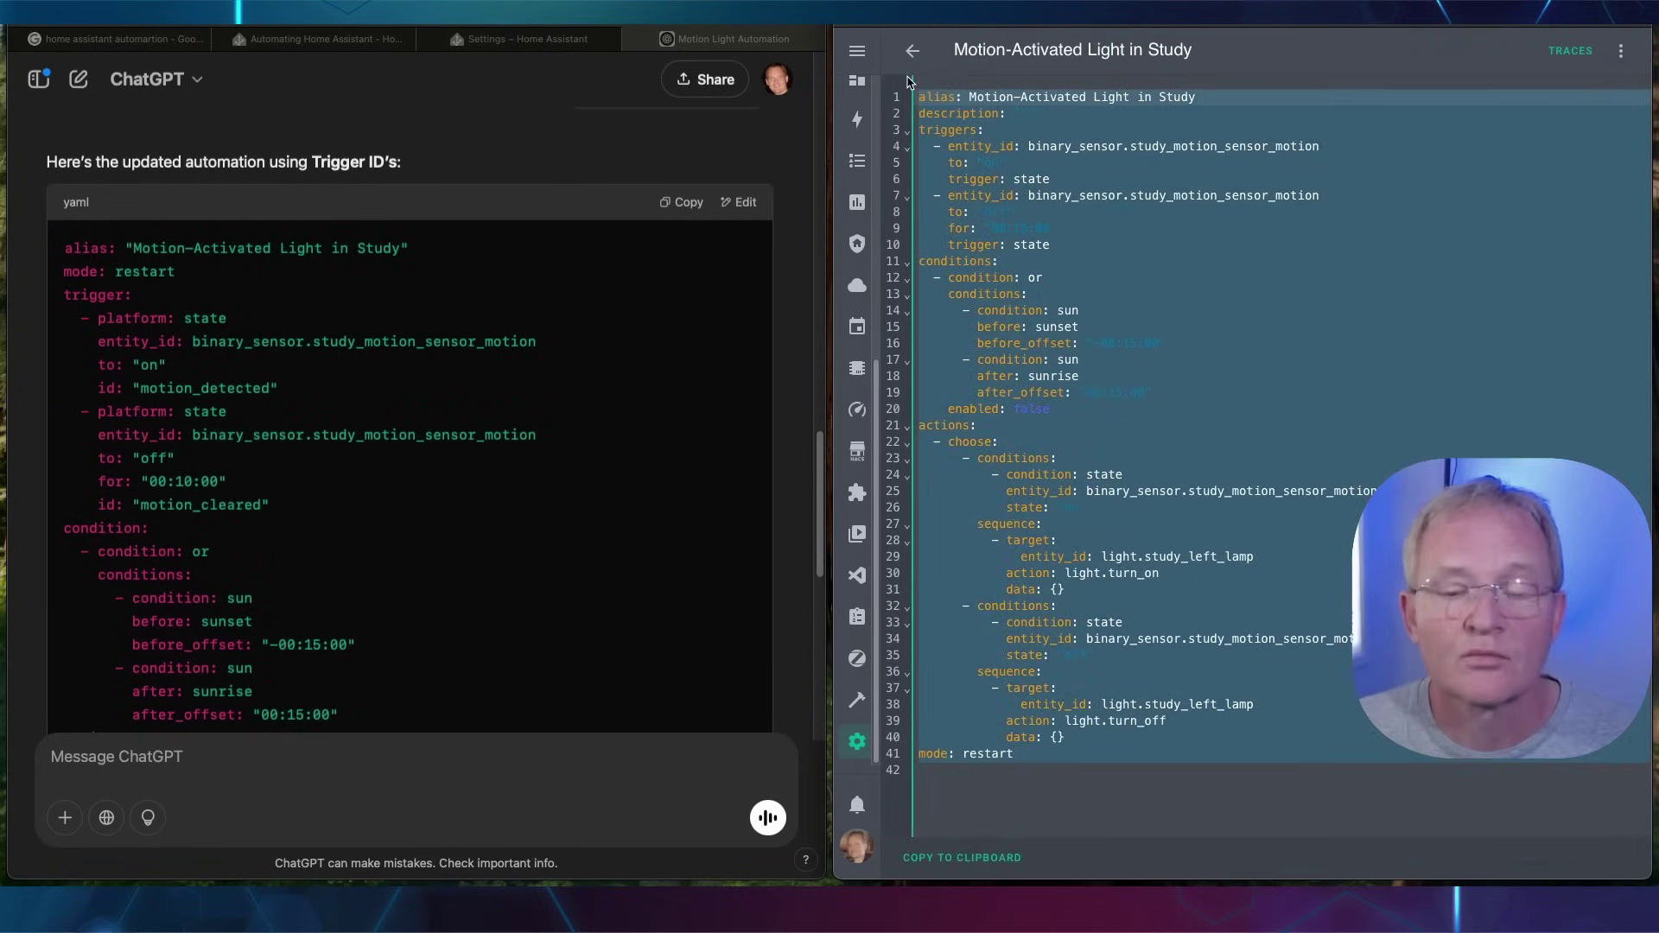
key(BackSpace)
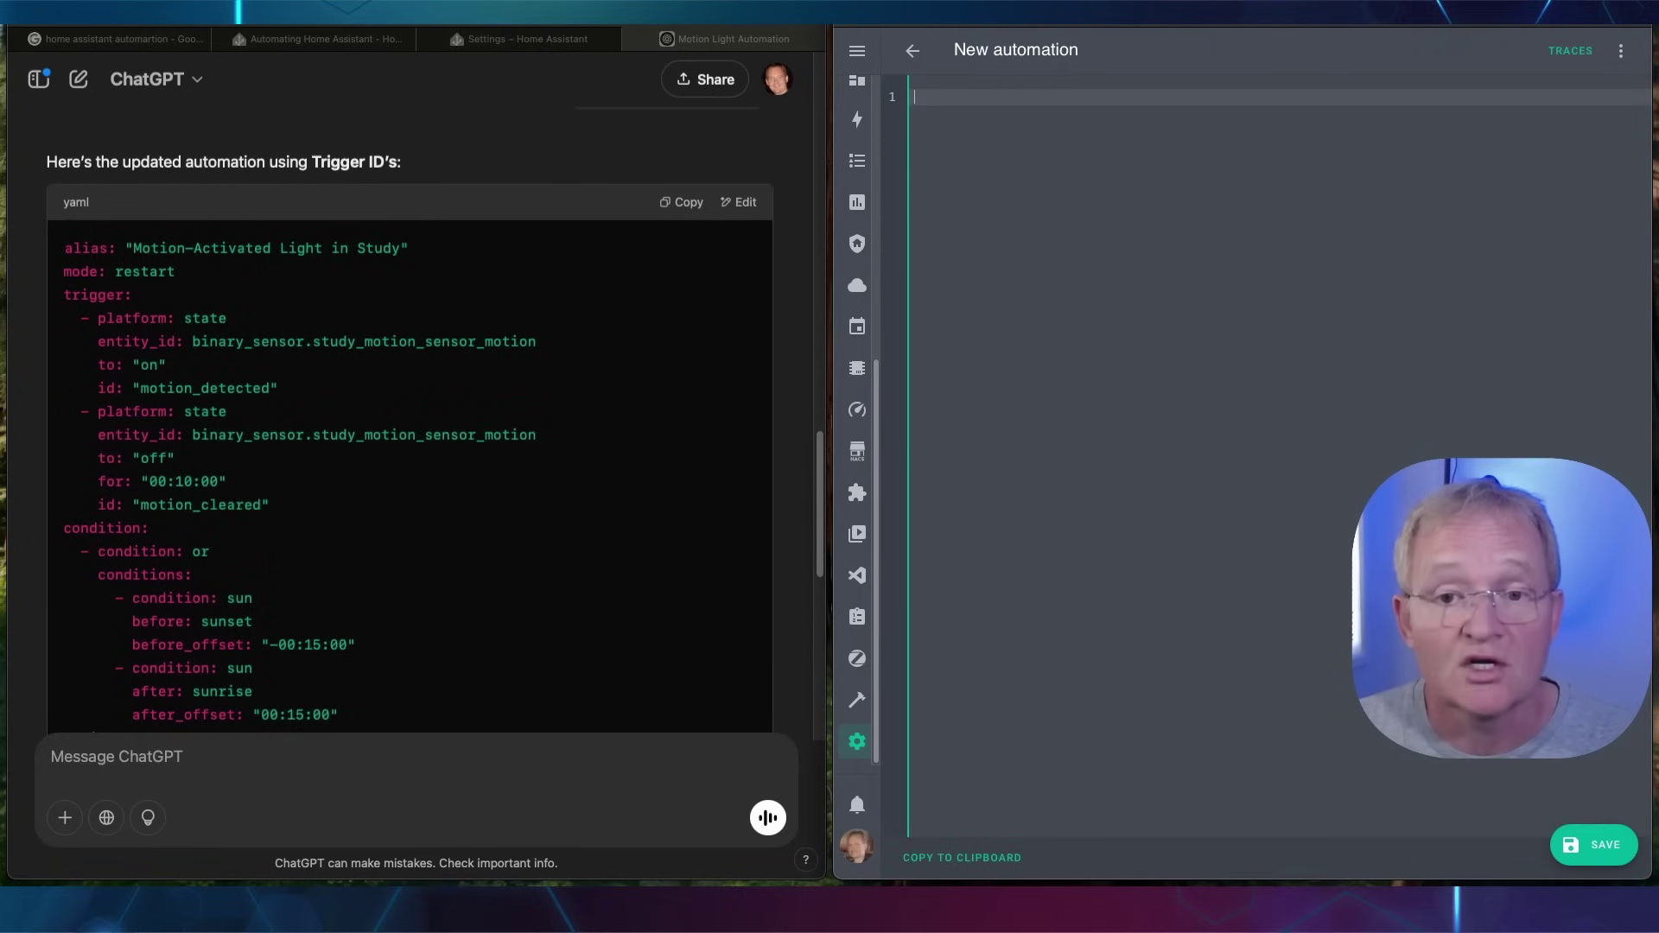
key(super+v)
click(1604, 847)
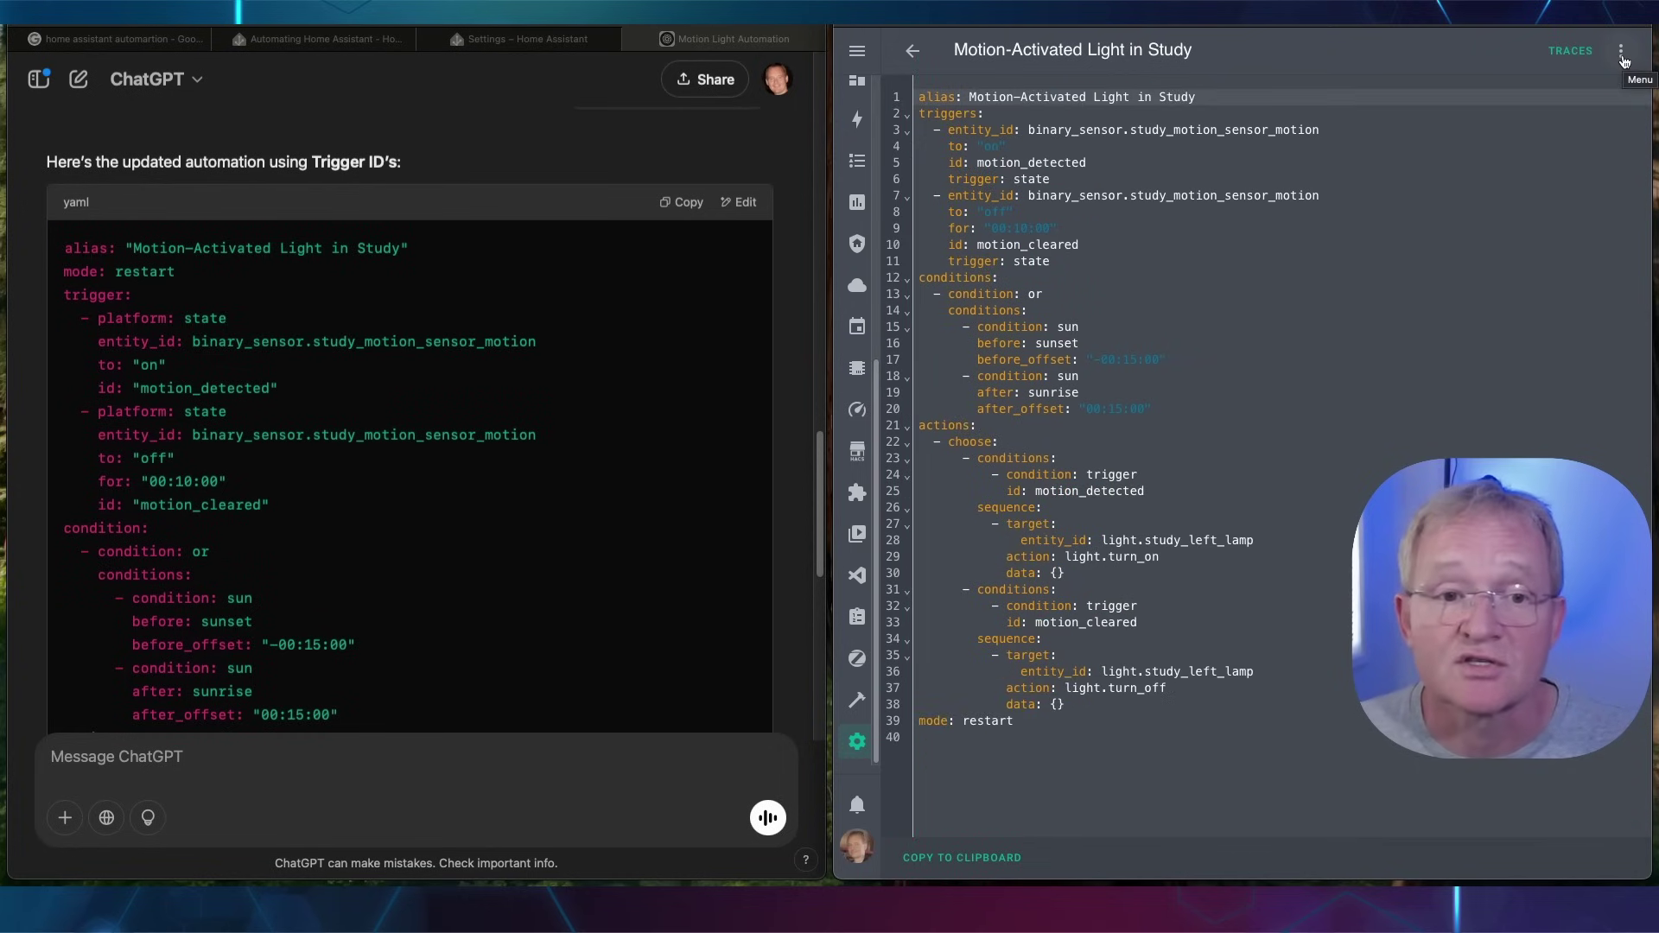
click(1622, 54)
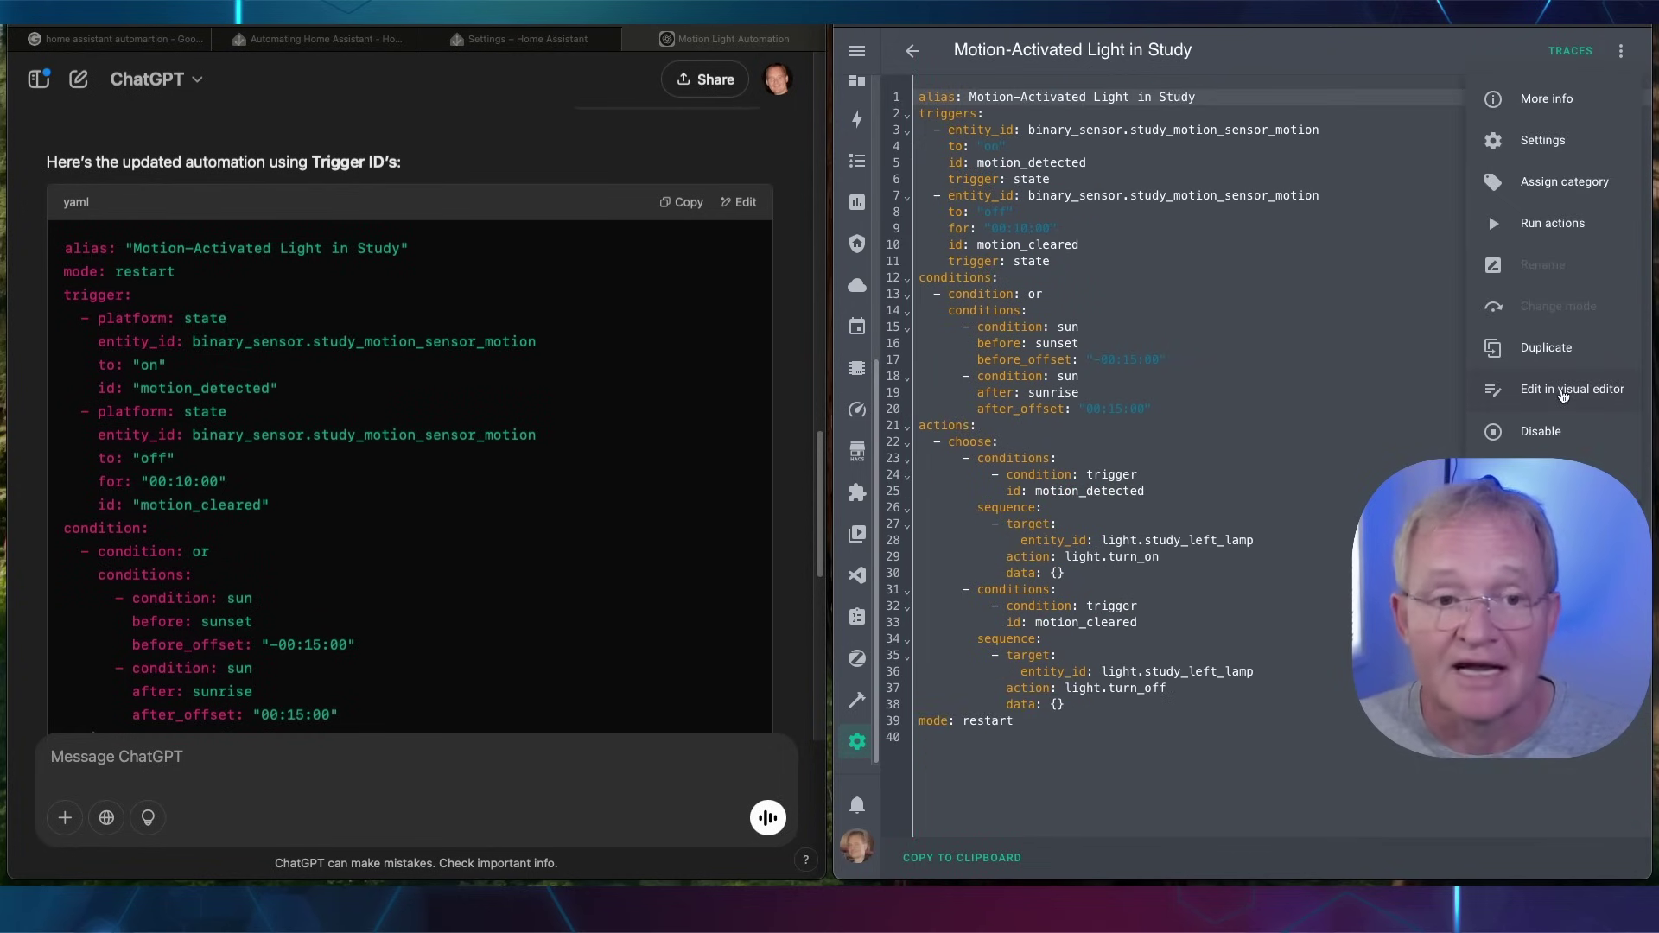
click(1564, 392)
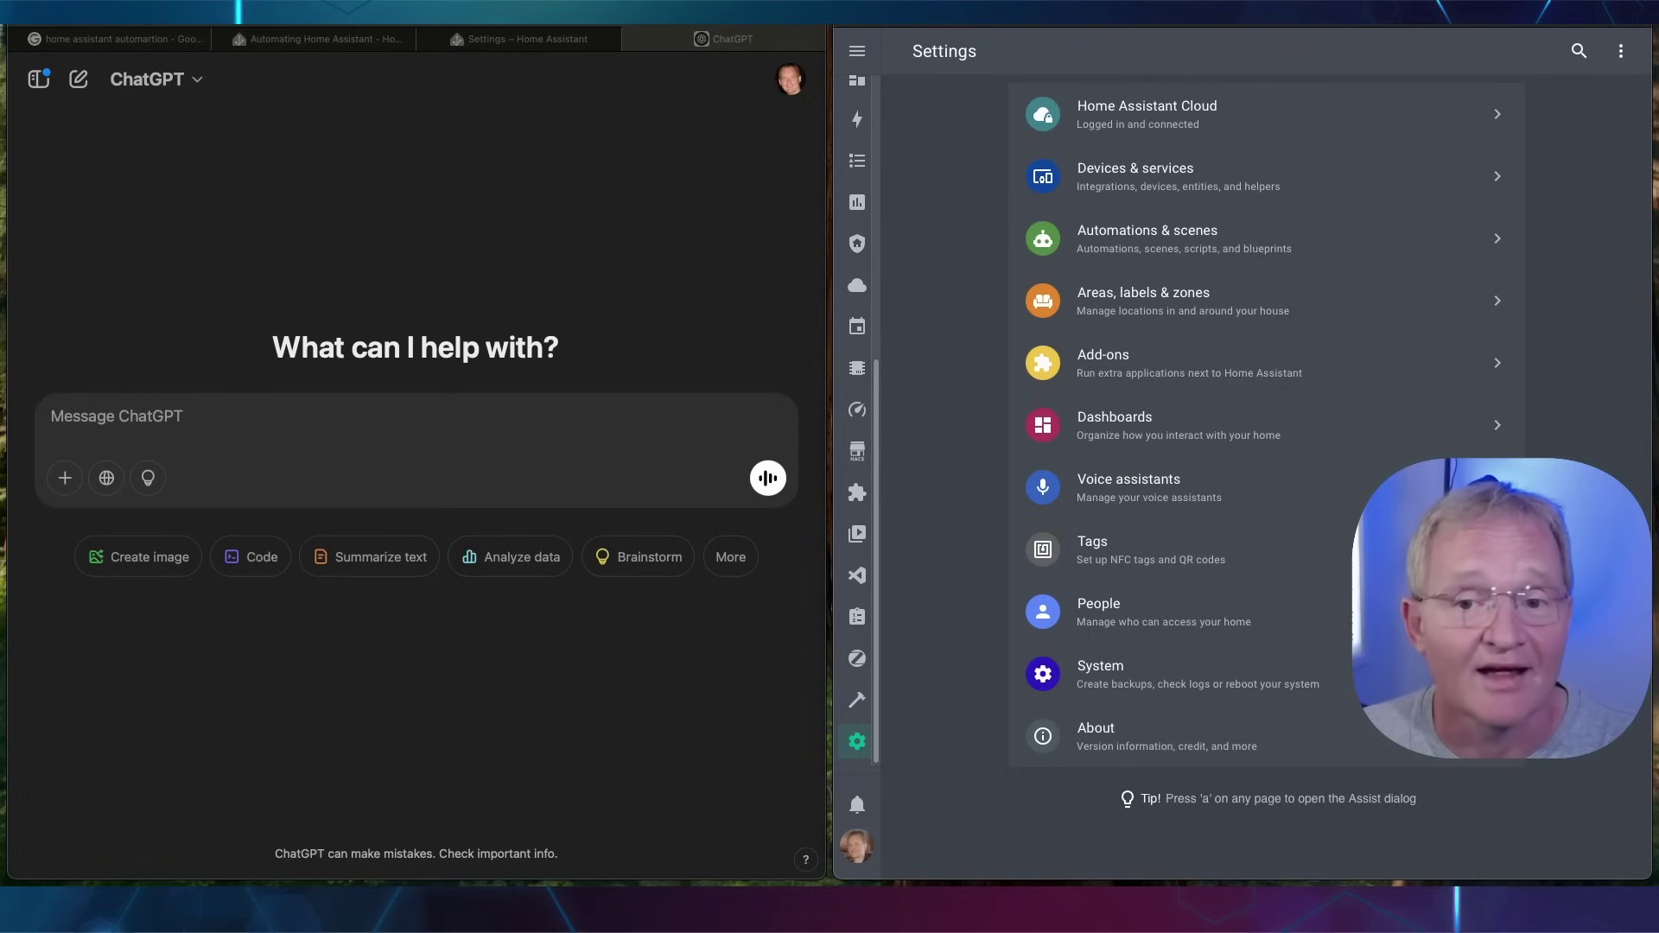
Step: Paste the front-door person-detection prompt with snapshot, study Alexa announcement and phone notification
click(101, 432)
text(create a home assistant automation, that will trigger when a person is detected, entity binary_sensor.front_door_bell_person, the automation should take a snapshot with the front door camera, entity camera.front_door_bell_fluent, and store the image in the /config/www/temp/doorbell_snapshot.jpg file. It should also announce on the study Alexa, entity media_player, that a person has been detected, then send the picture to paul’s_iphone along with the message that a person has been detected at the front door.)
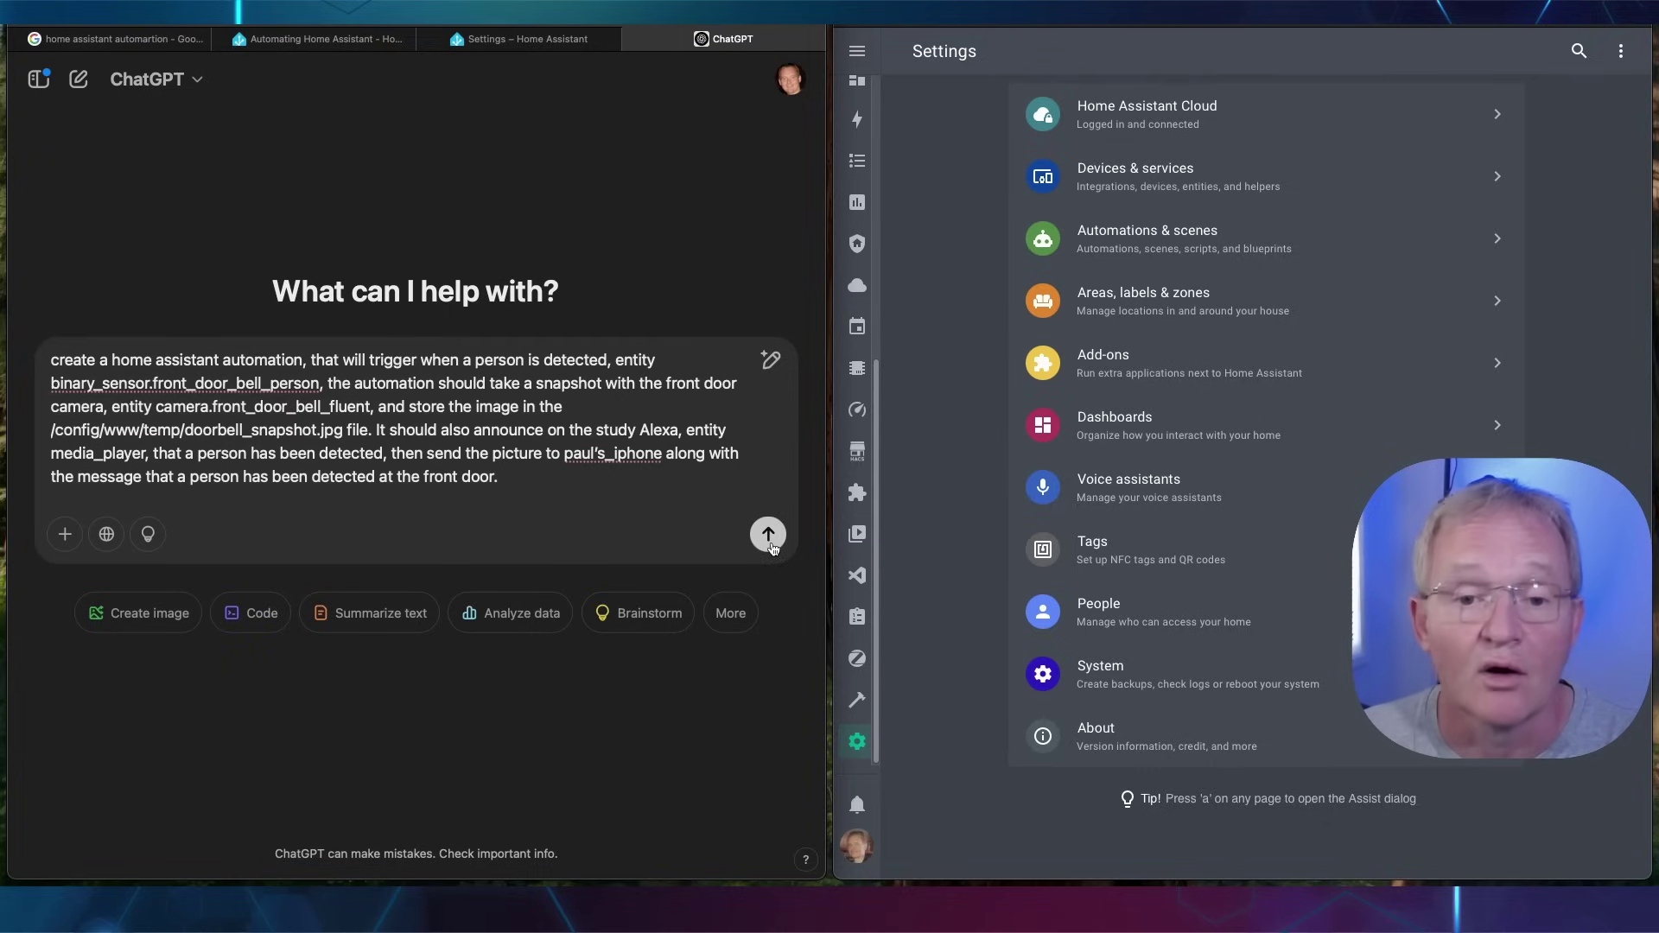
Step: Get ChatGPT's Front Door Person Detection YAML copied and start an empty automation in Home Assistant
click(768, 536)
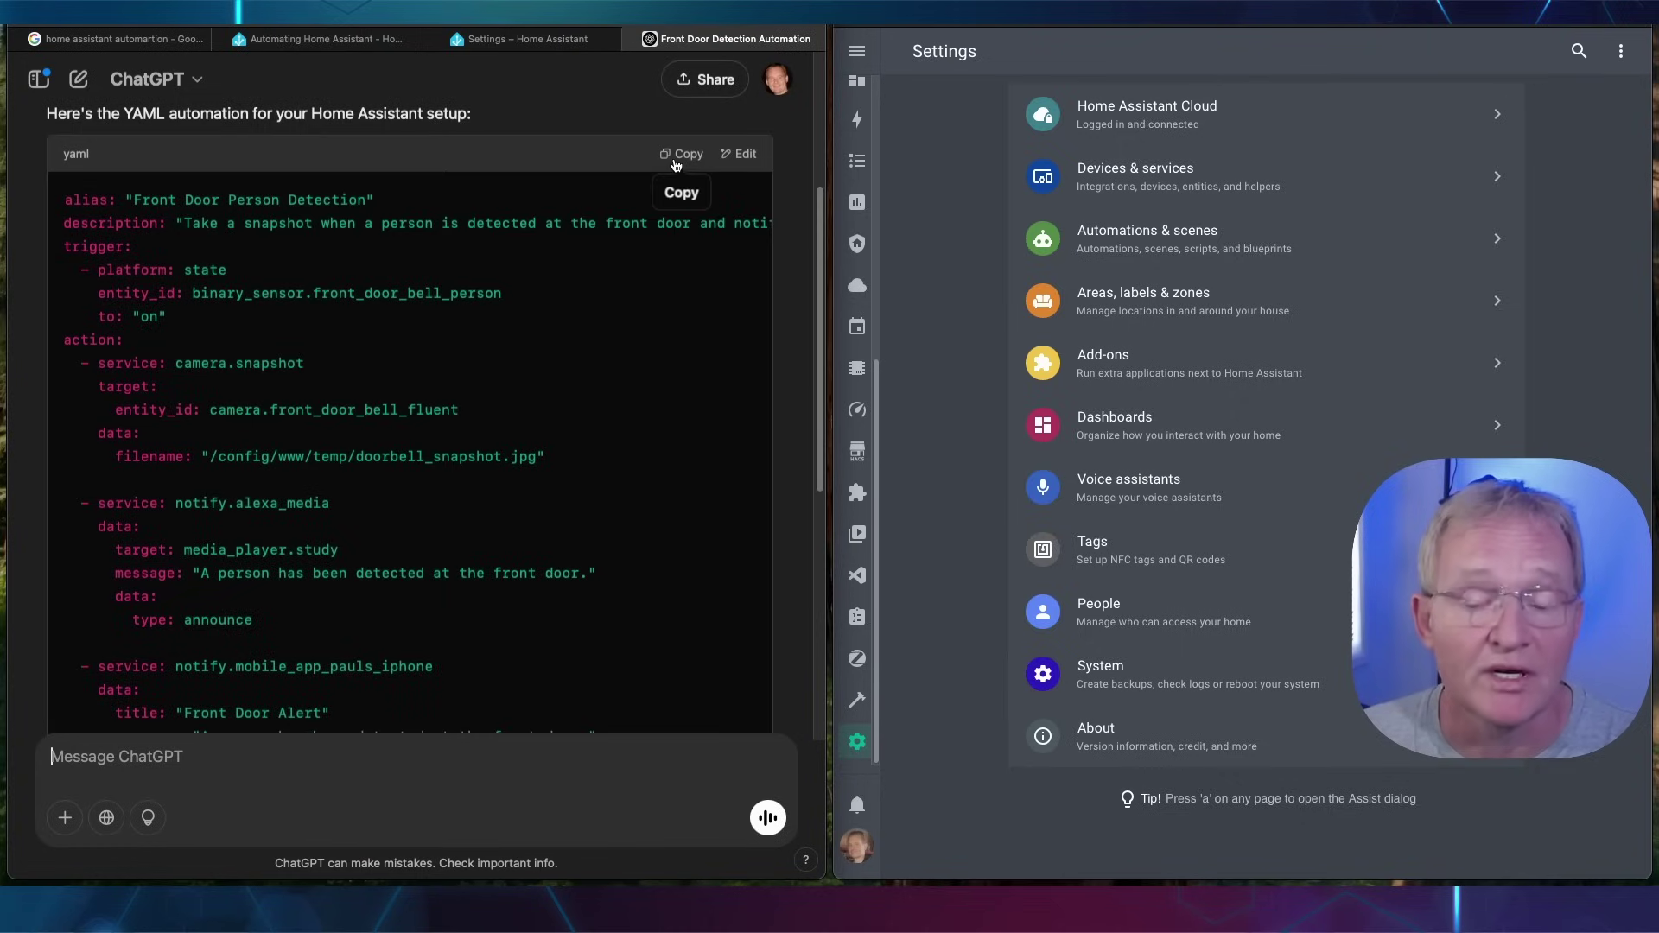
click(675, 157)
click(1119, 245)
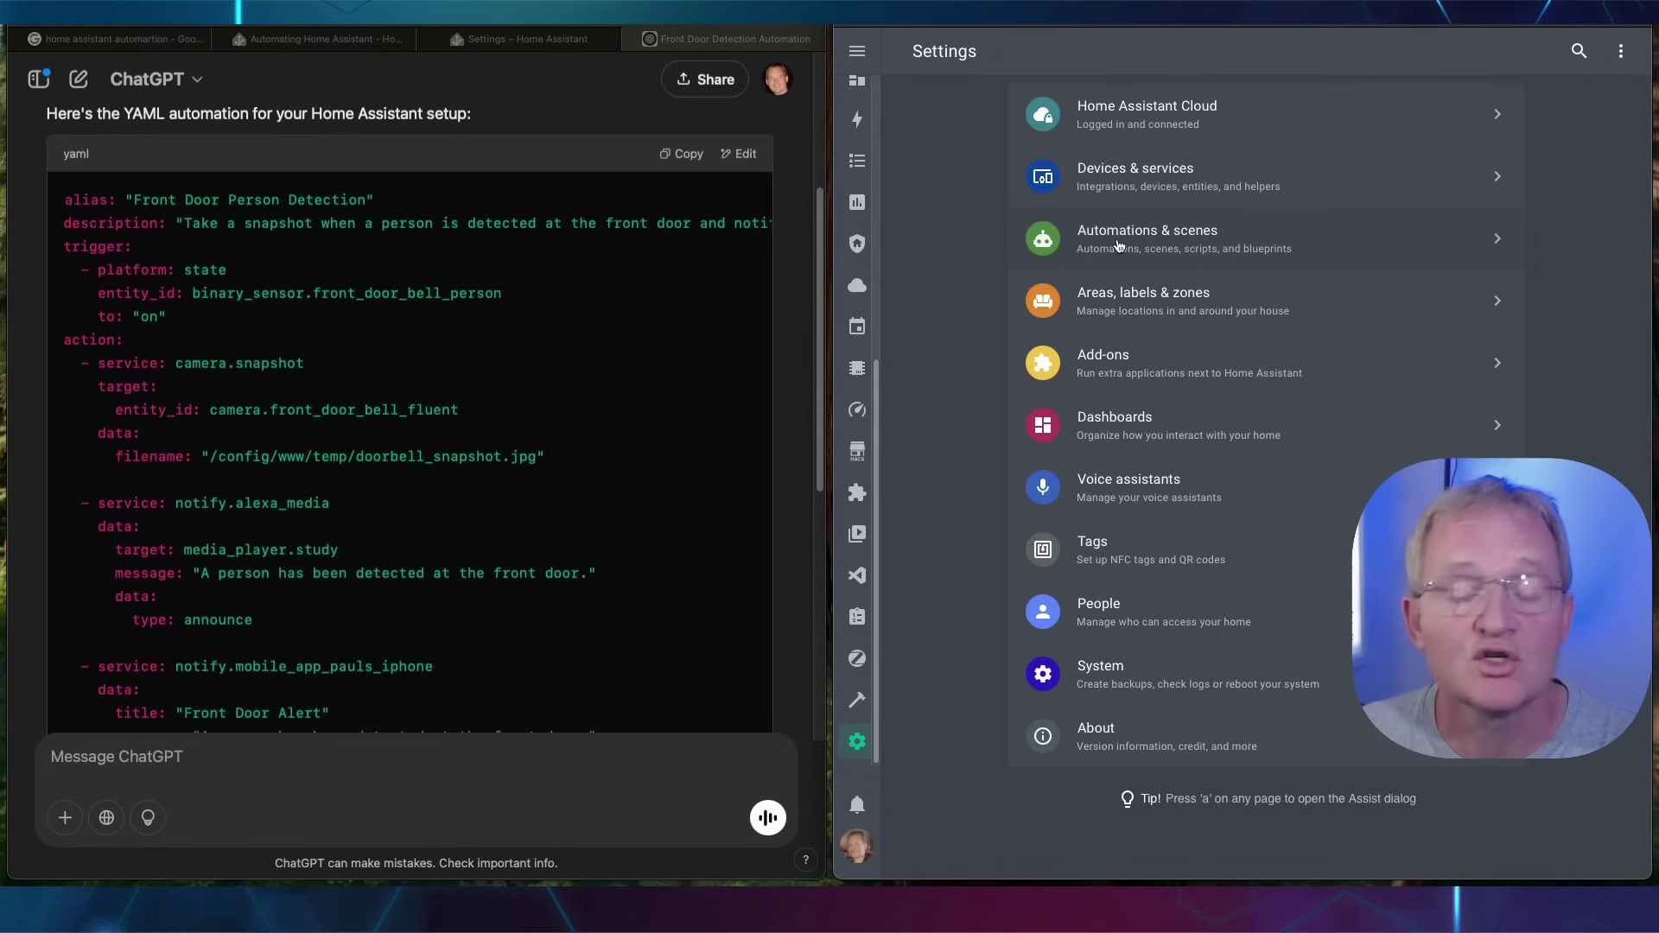
click(1118, 245)
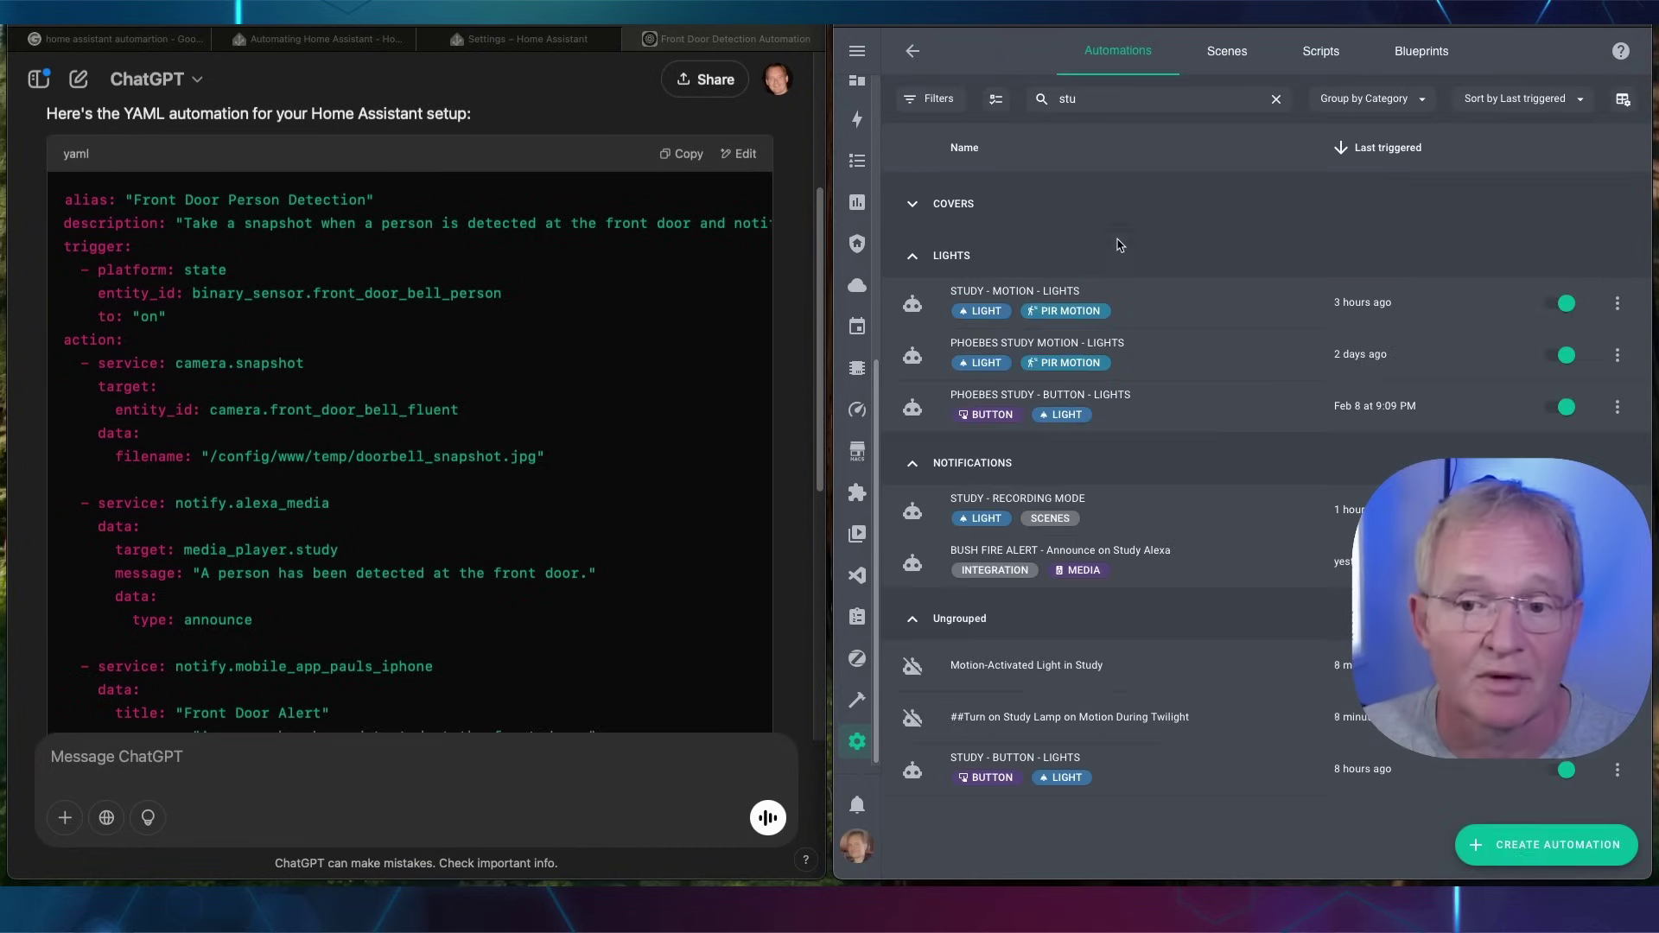
click(1520, 850)
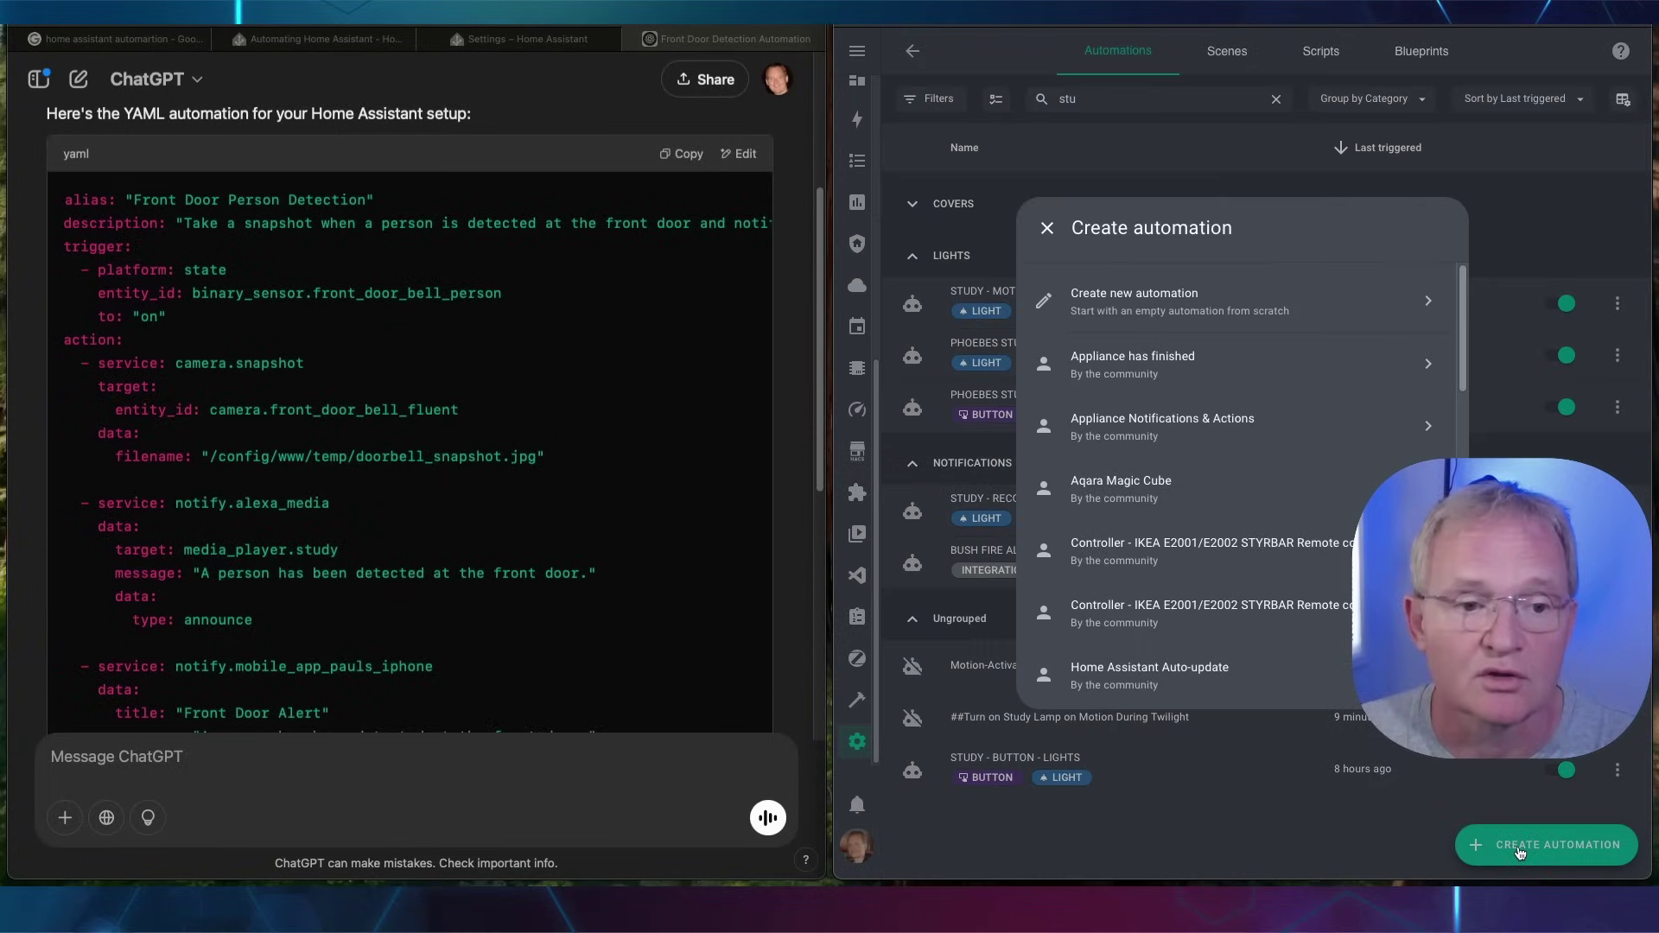
click(1153, 303)
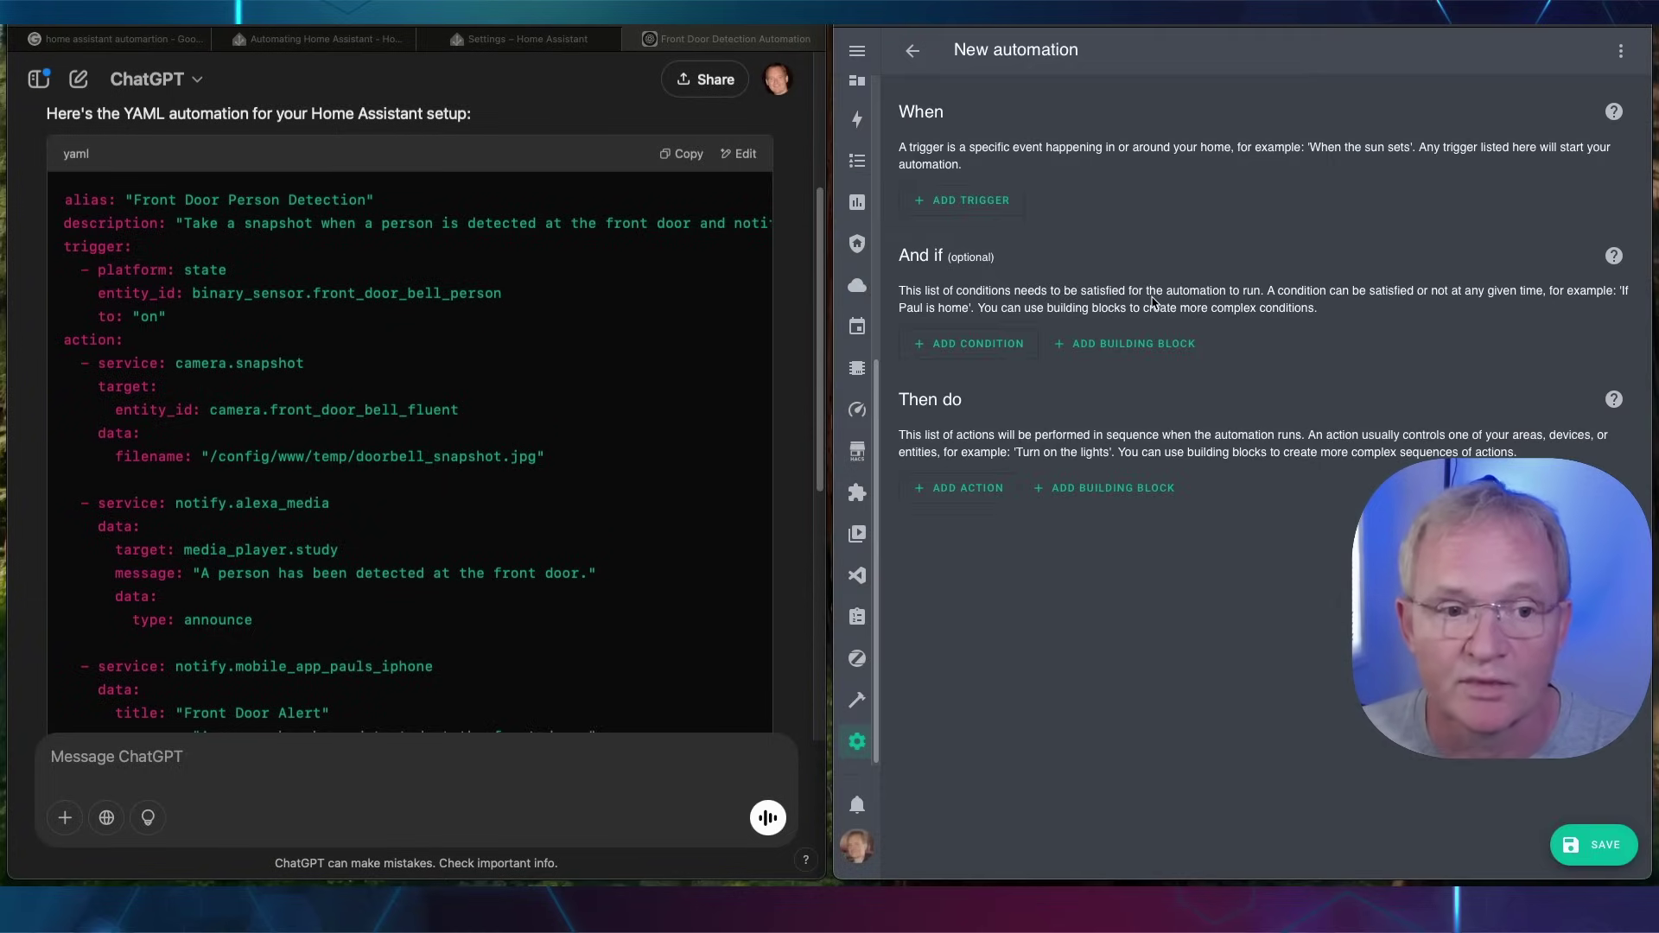
Step: Replace the new automation's default YAML with the pasted Front Door Person Detection code
click(1621, 54)
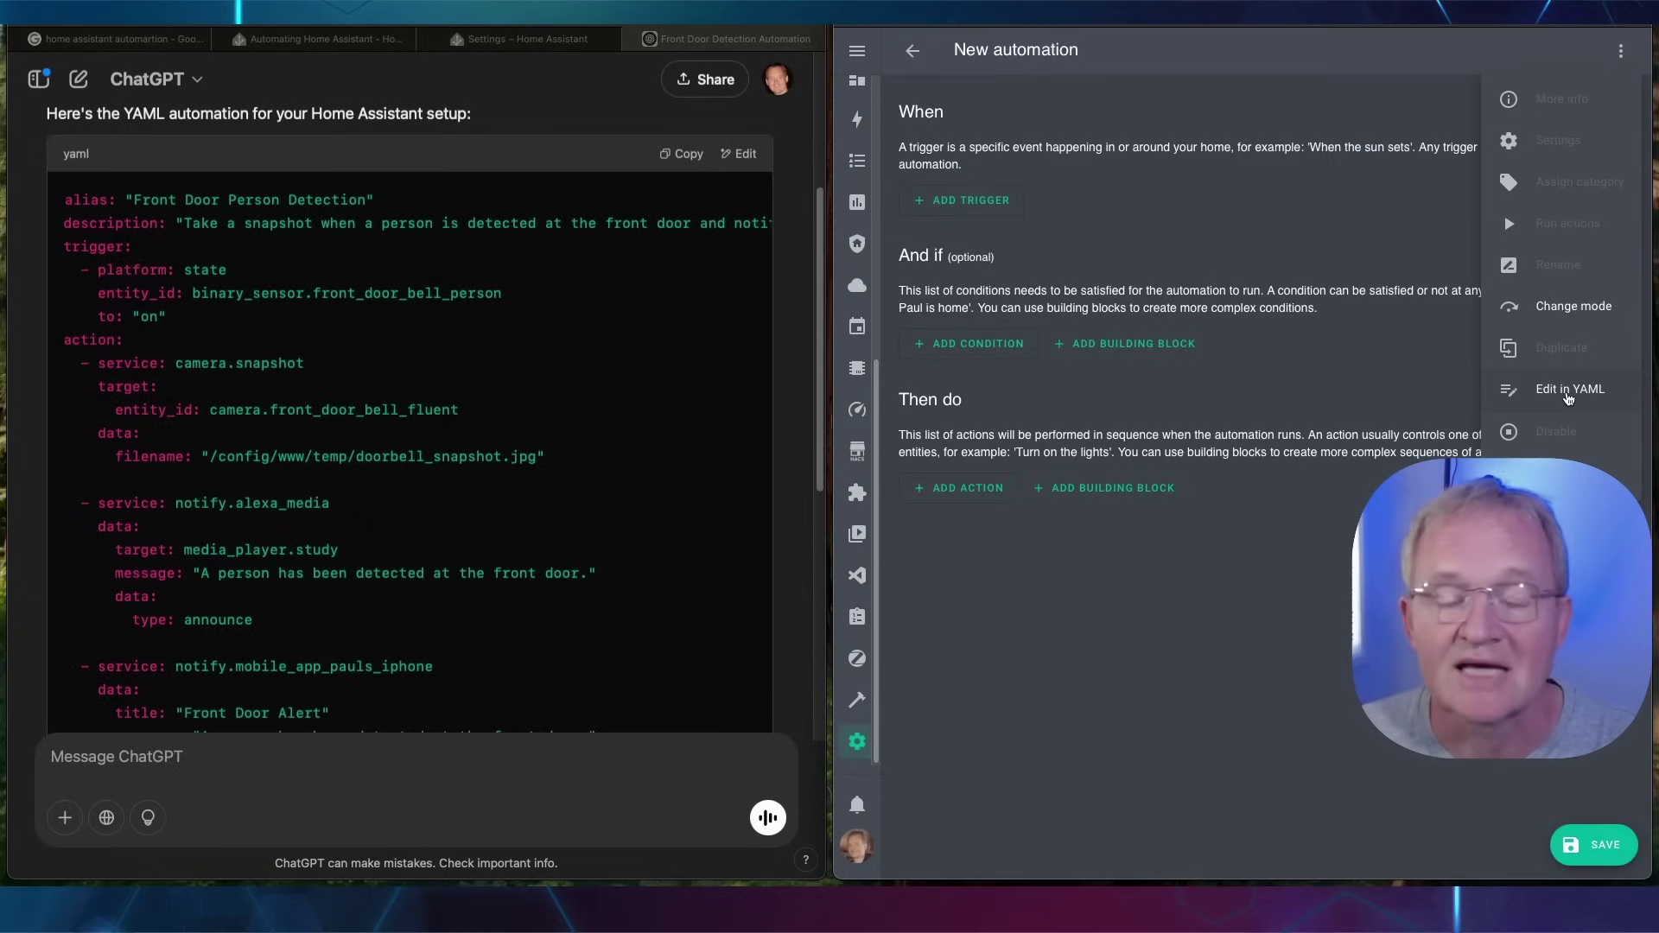
click(1568, 391)
drag(1029, 173, 896, 78)
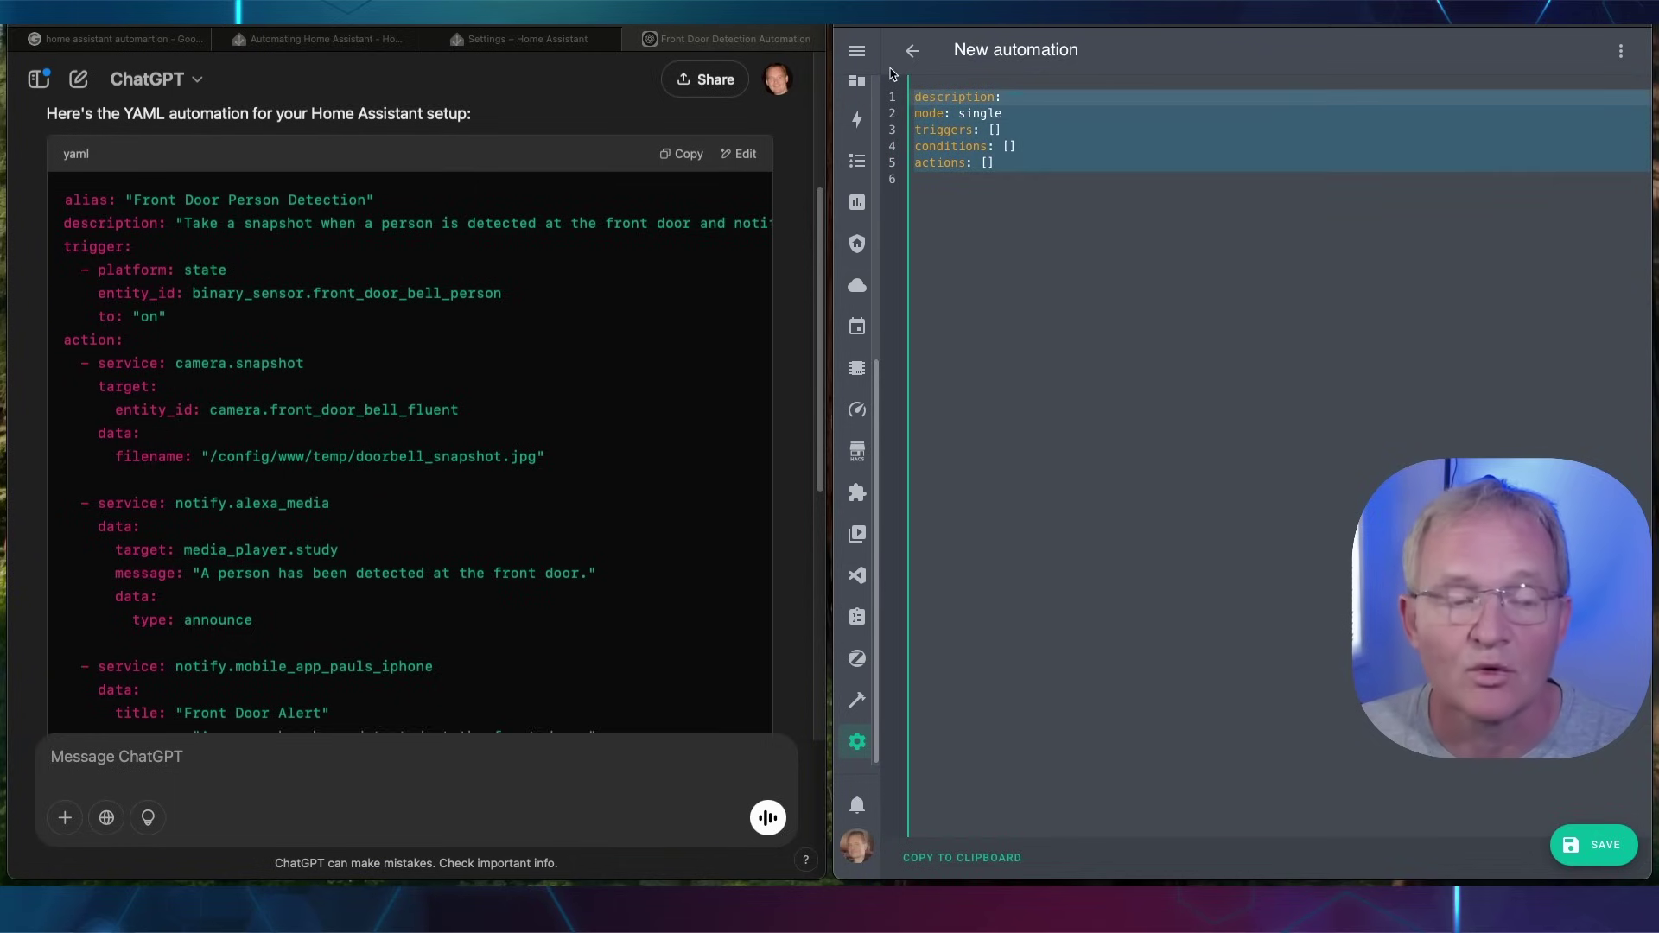
key(BackSpace)
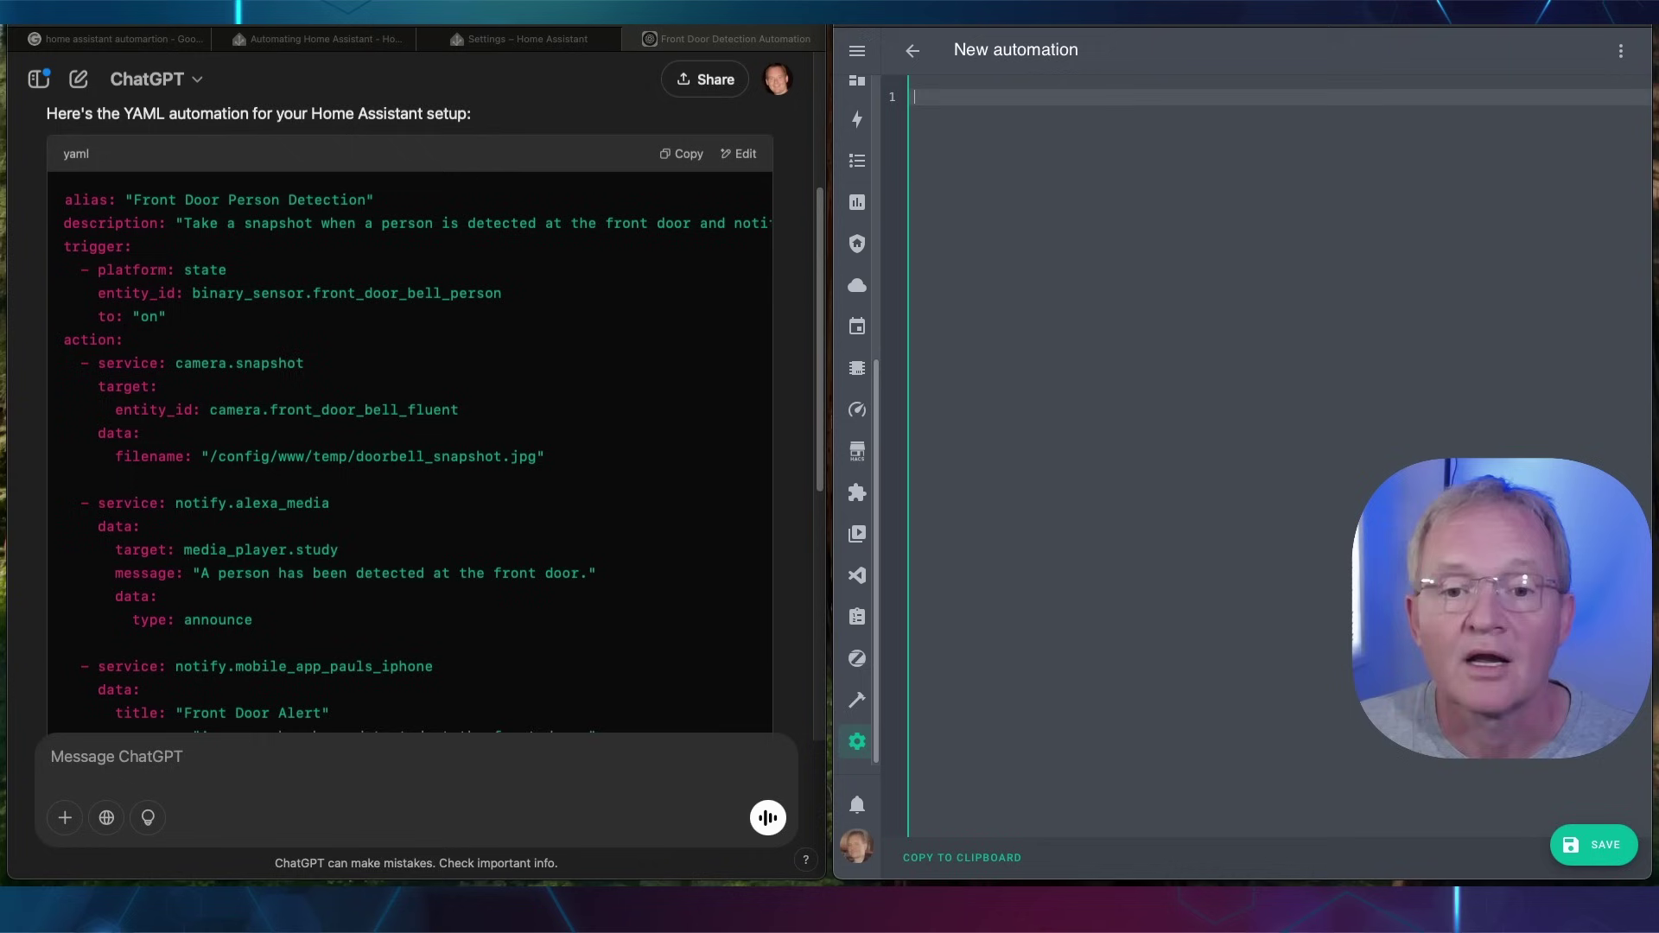
key(super+v)
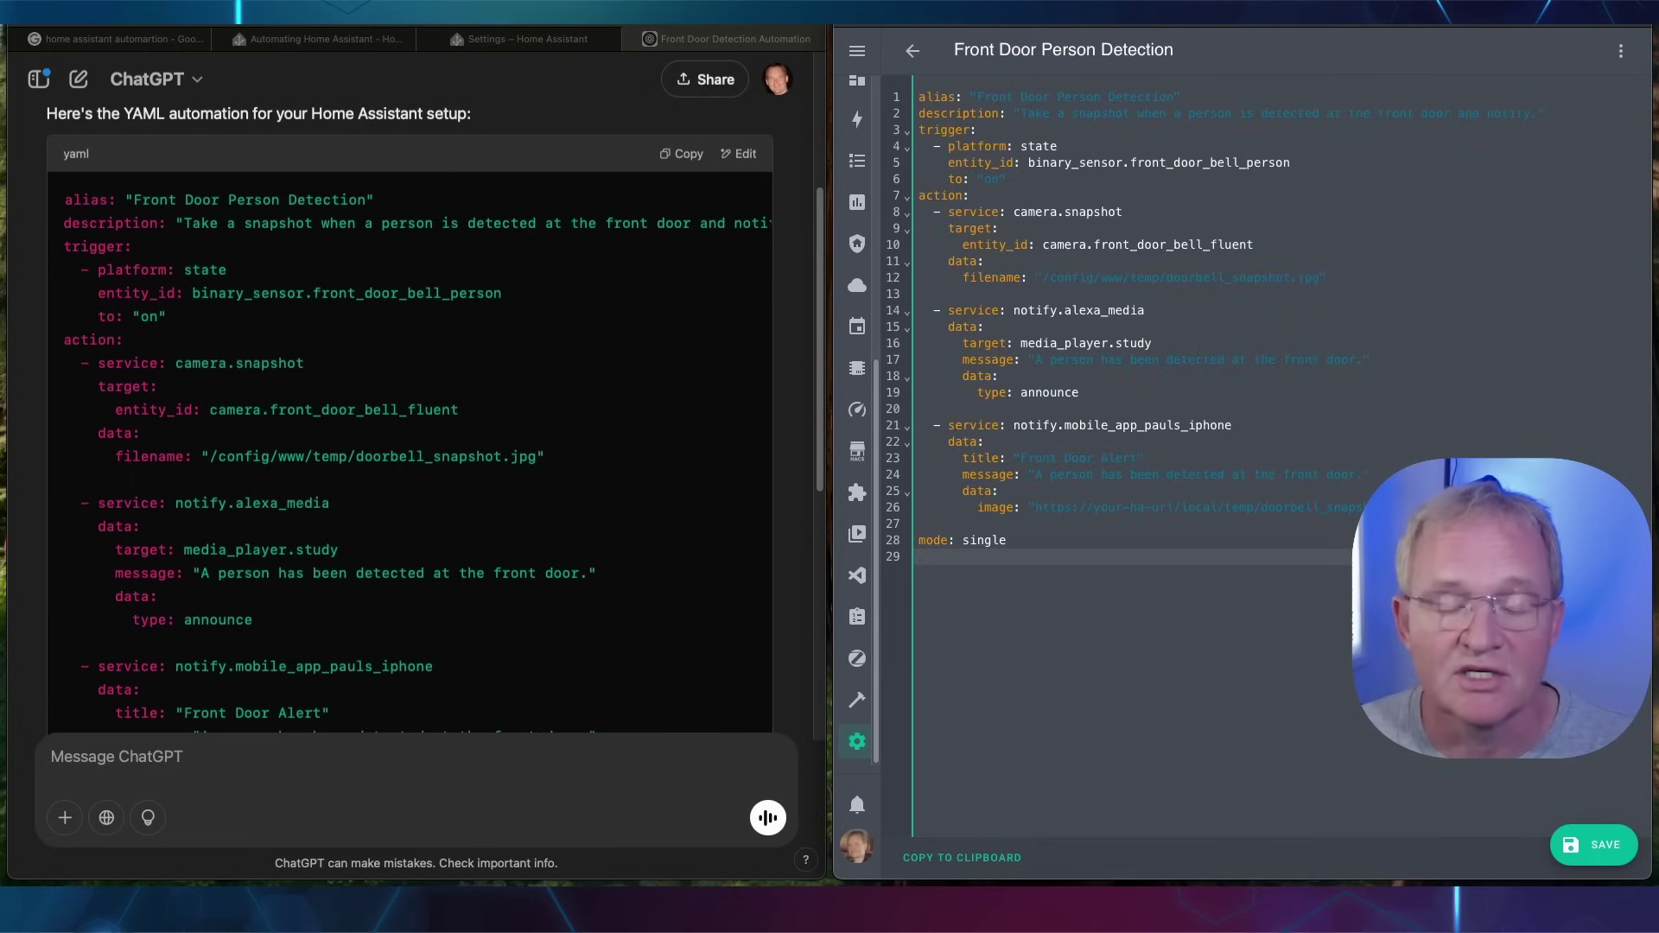
scroll(510, 496, down, 6)
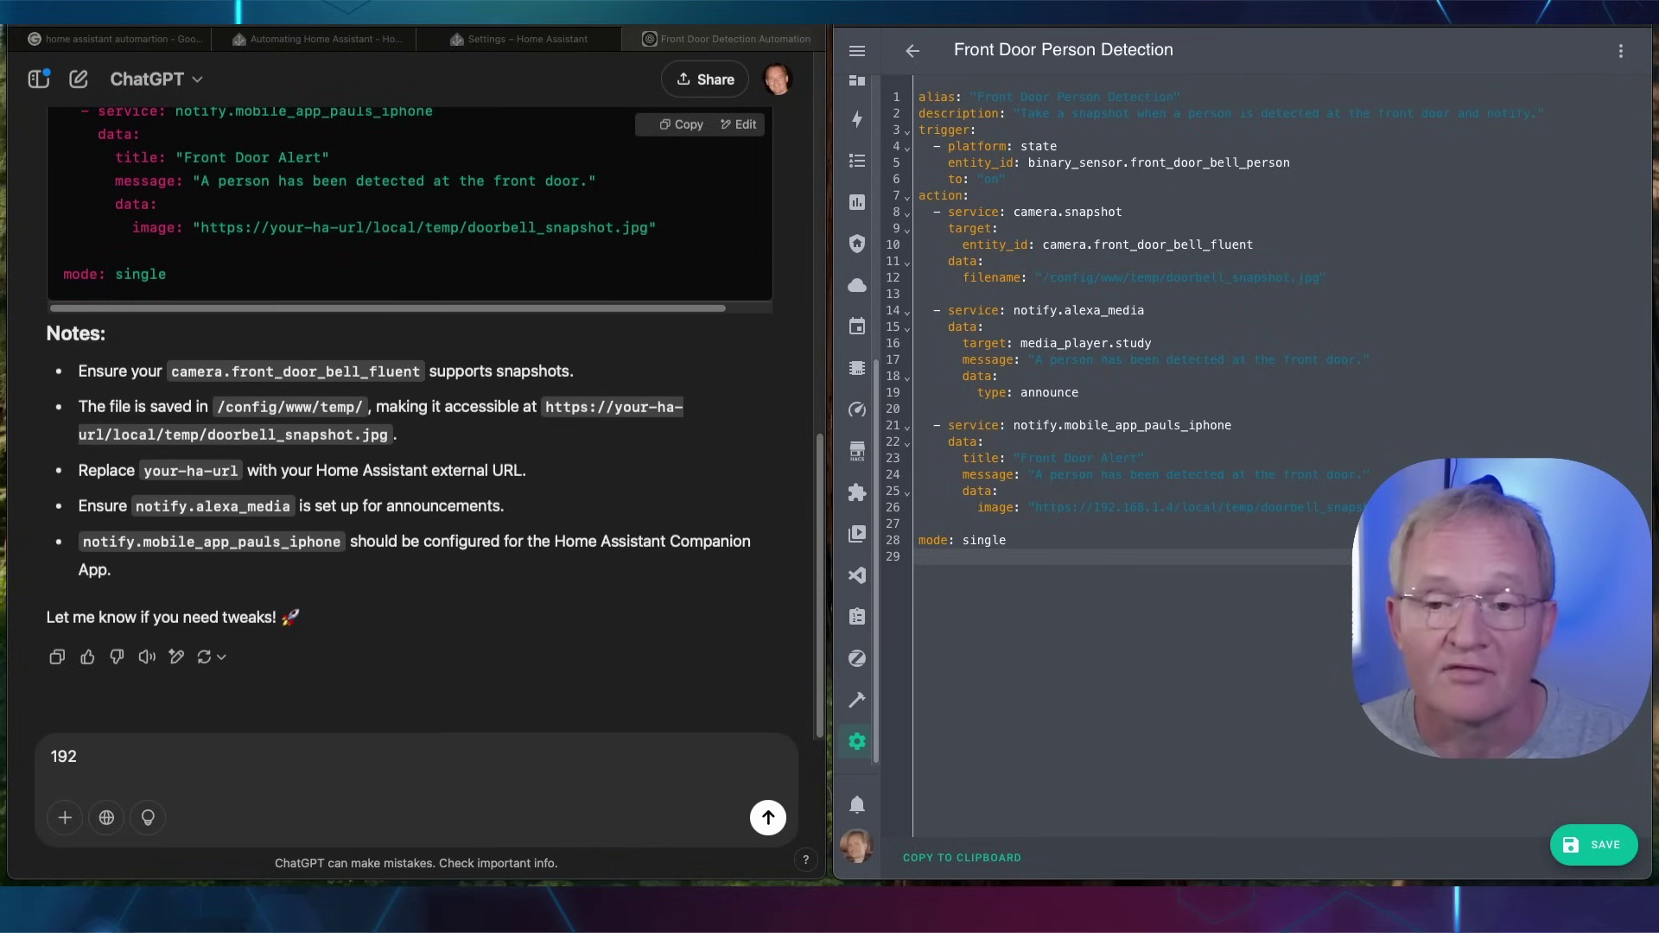
Step: Save Front Door Person Detection, keeping its name, and display it in the visual editor
click(1596, 847)
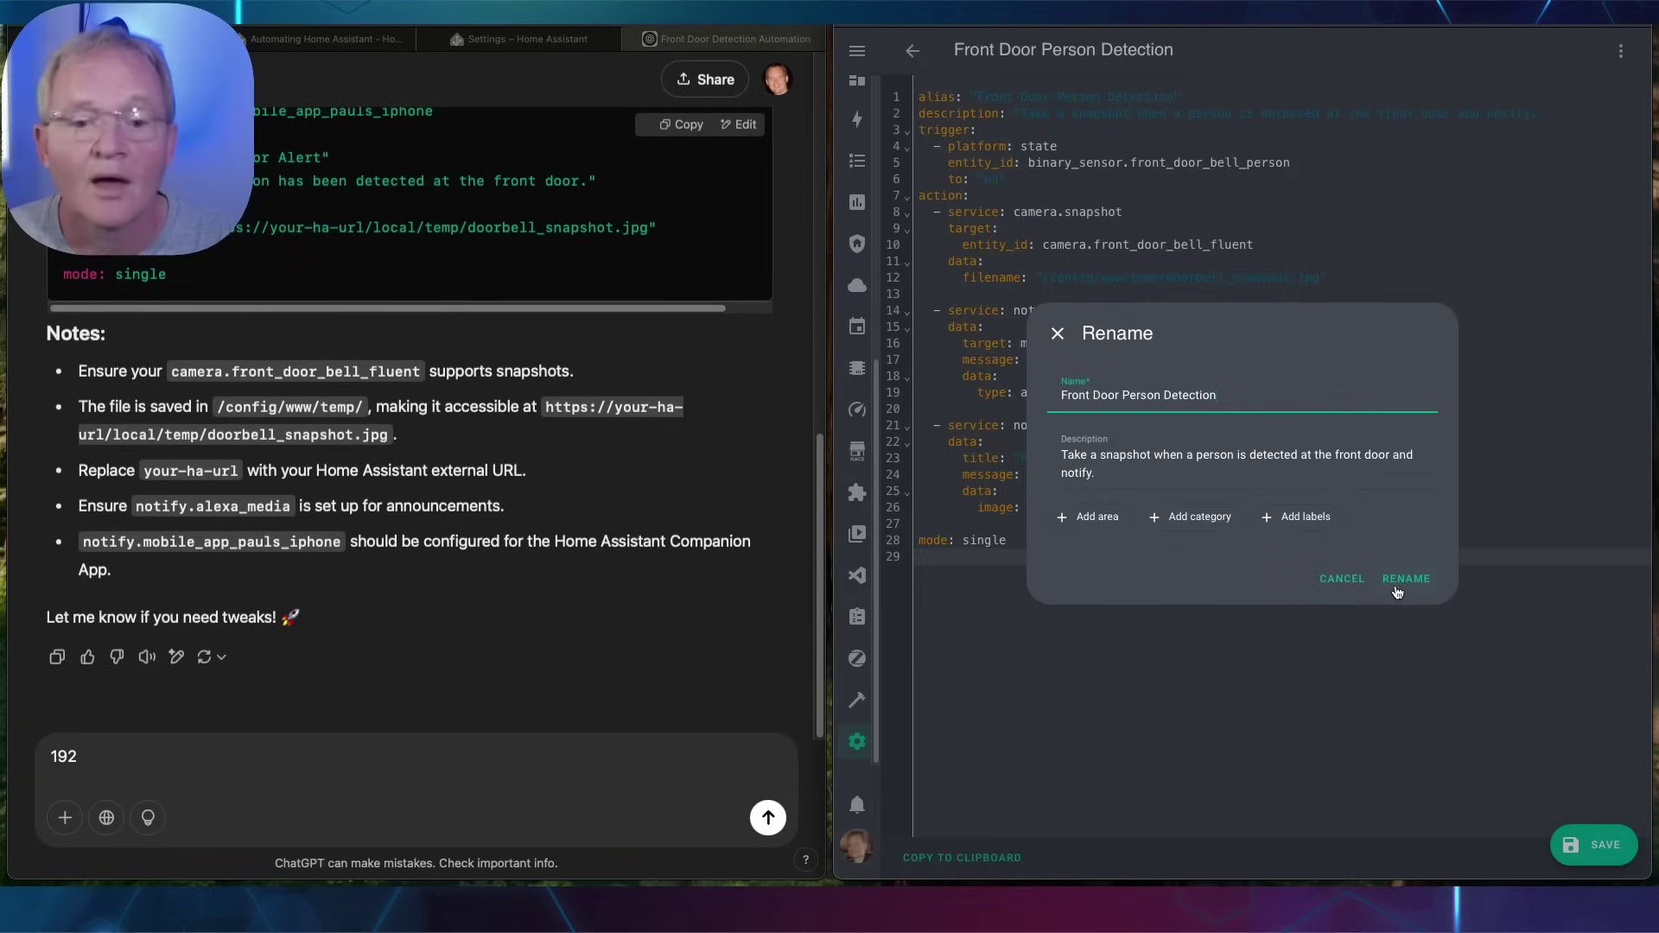
click(1407, 678)
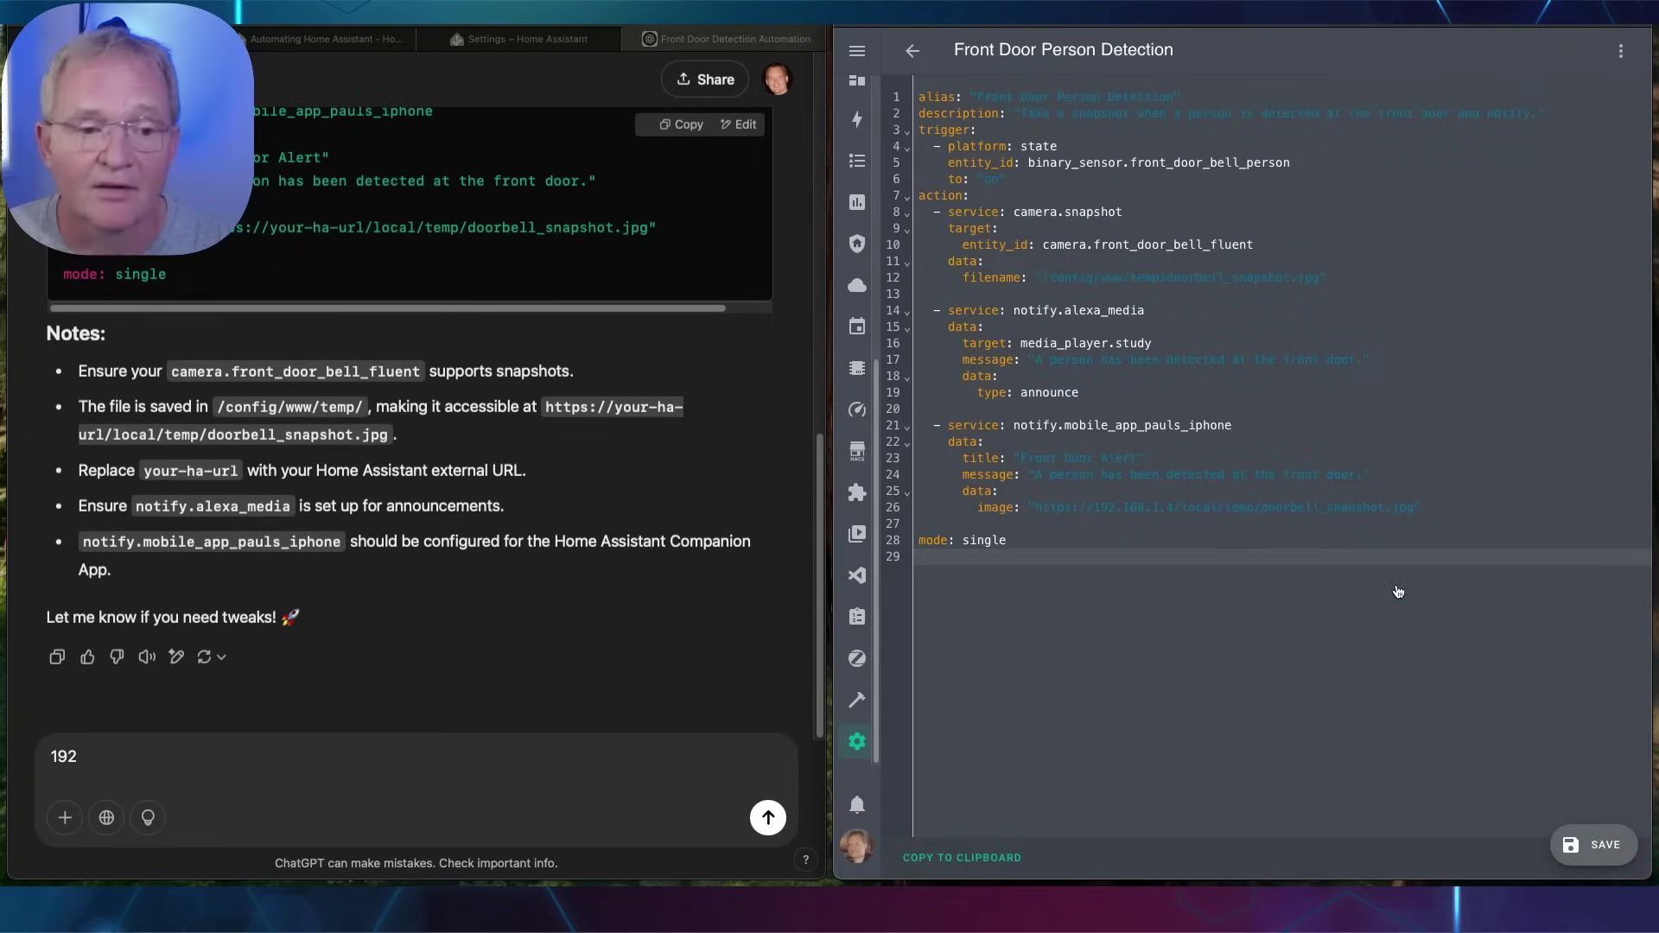
click(1620, 54)
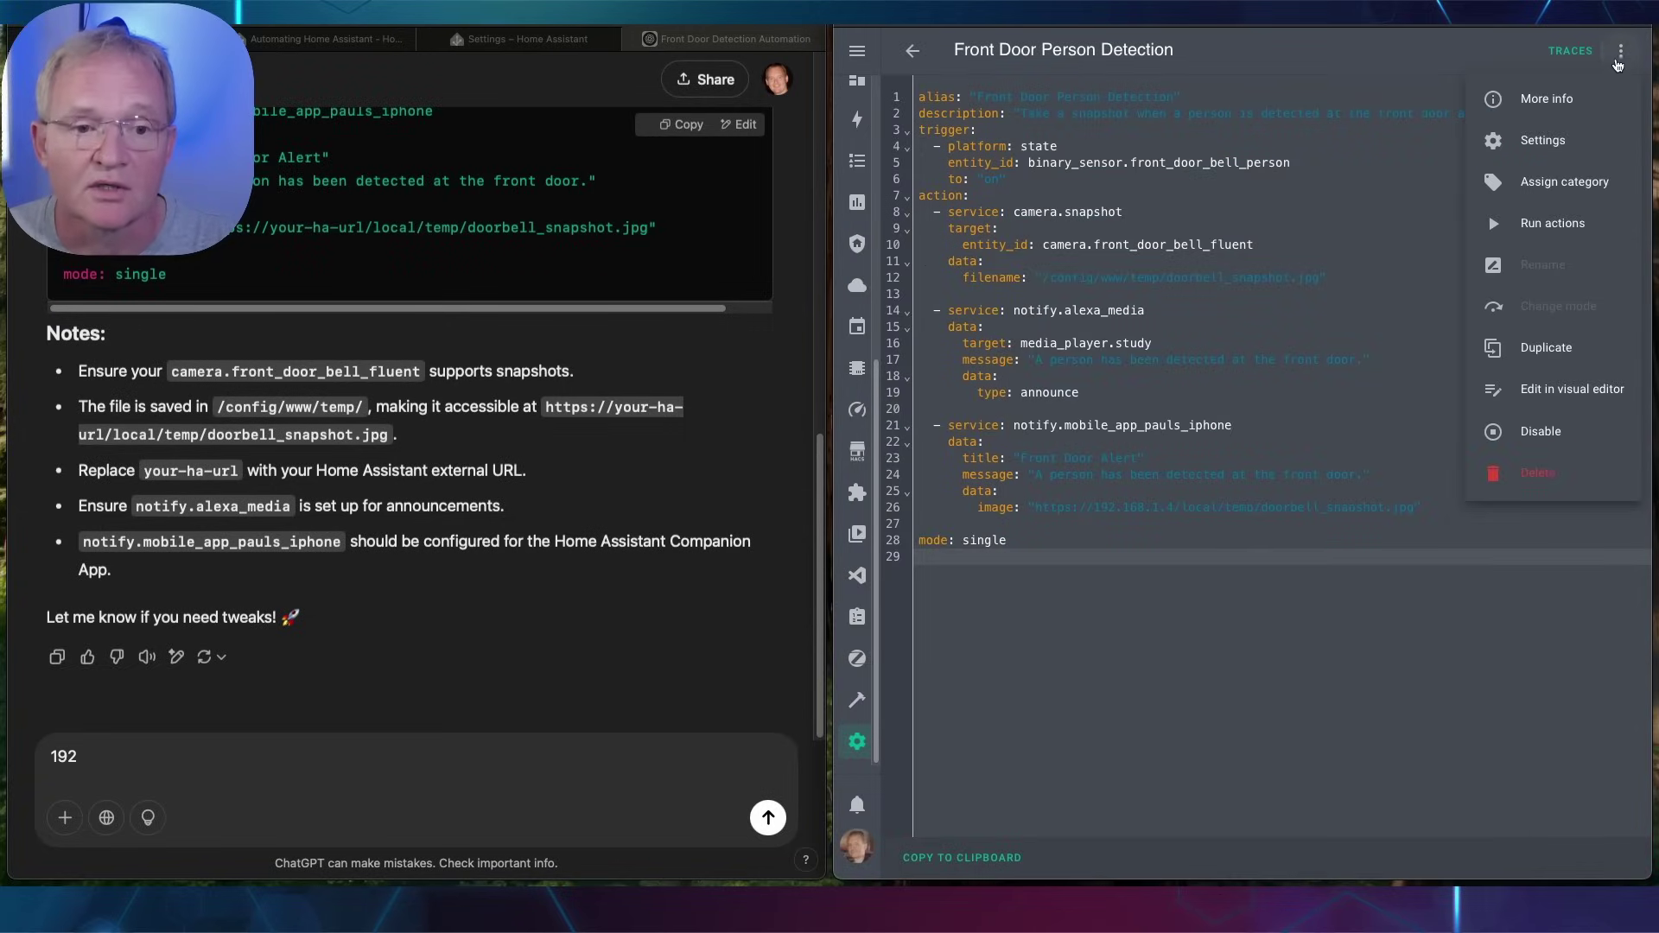
click(1562, 397)
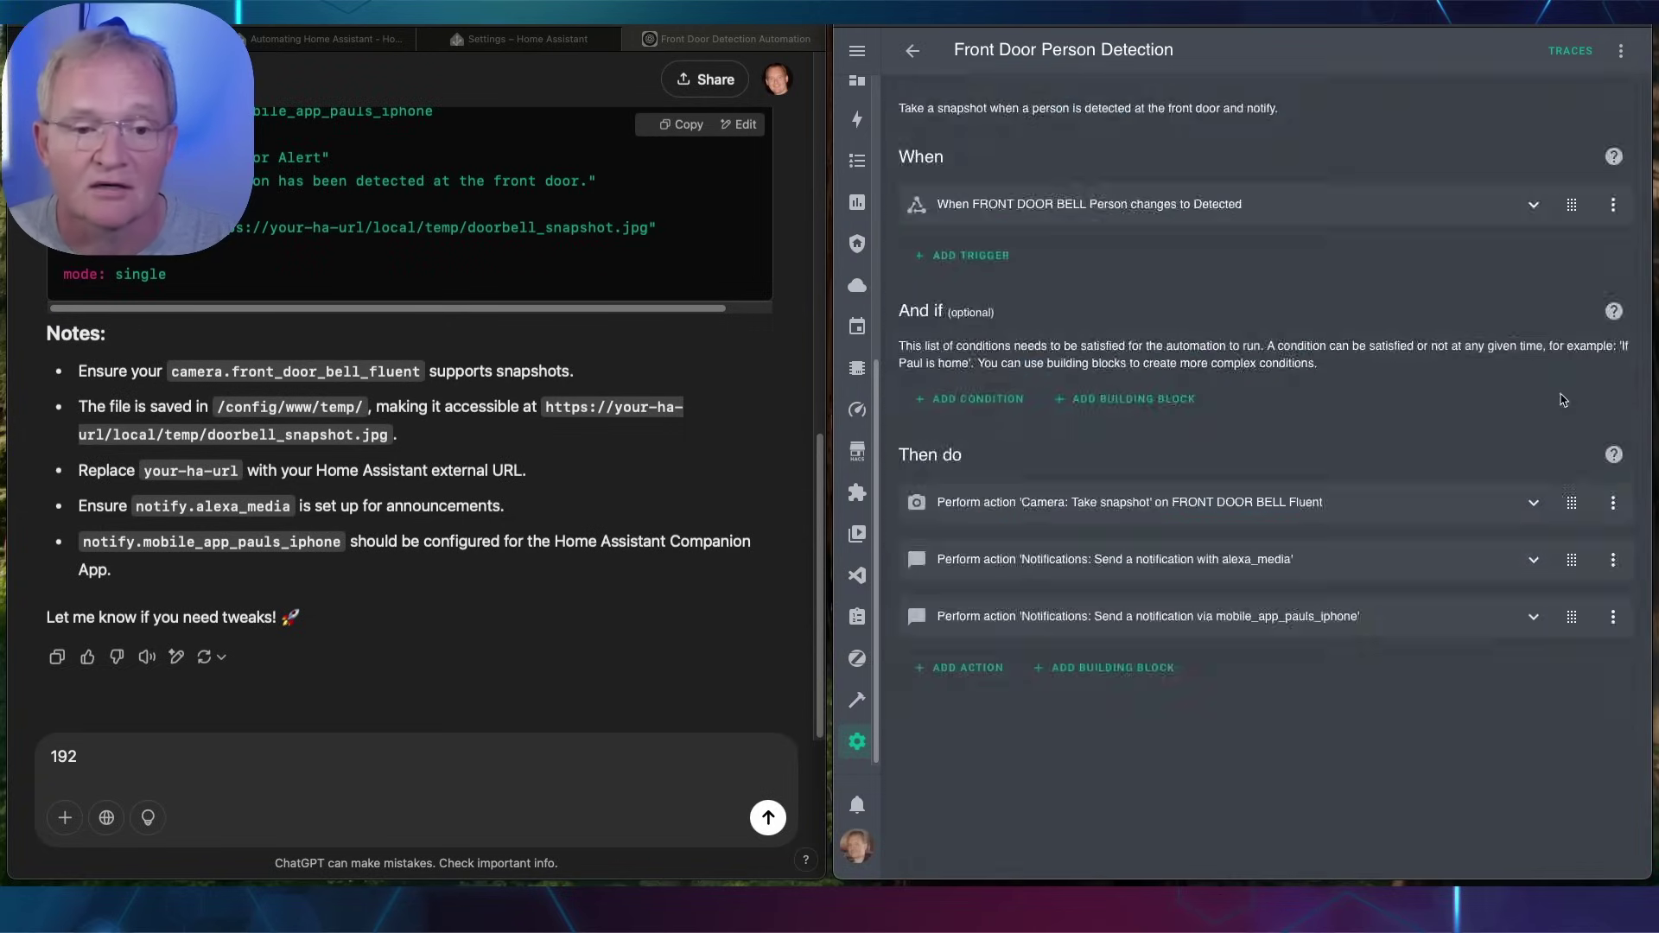